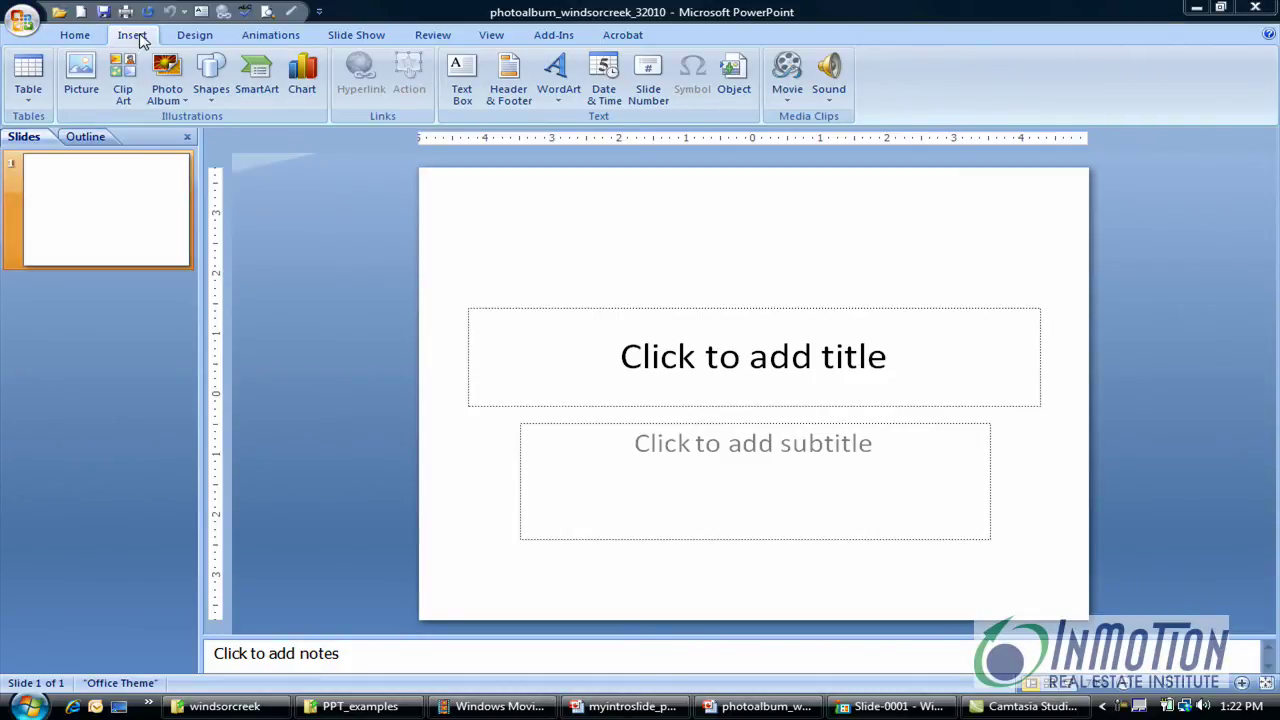
- Create a new photo album from disk with the windsorcreek pictures, formal dining through master bedroom
left_click(184, 106)
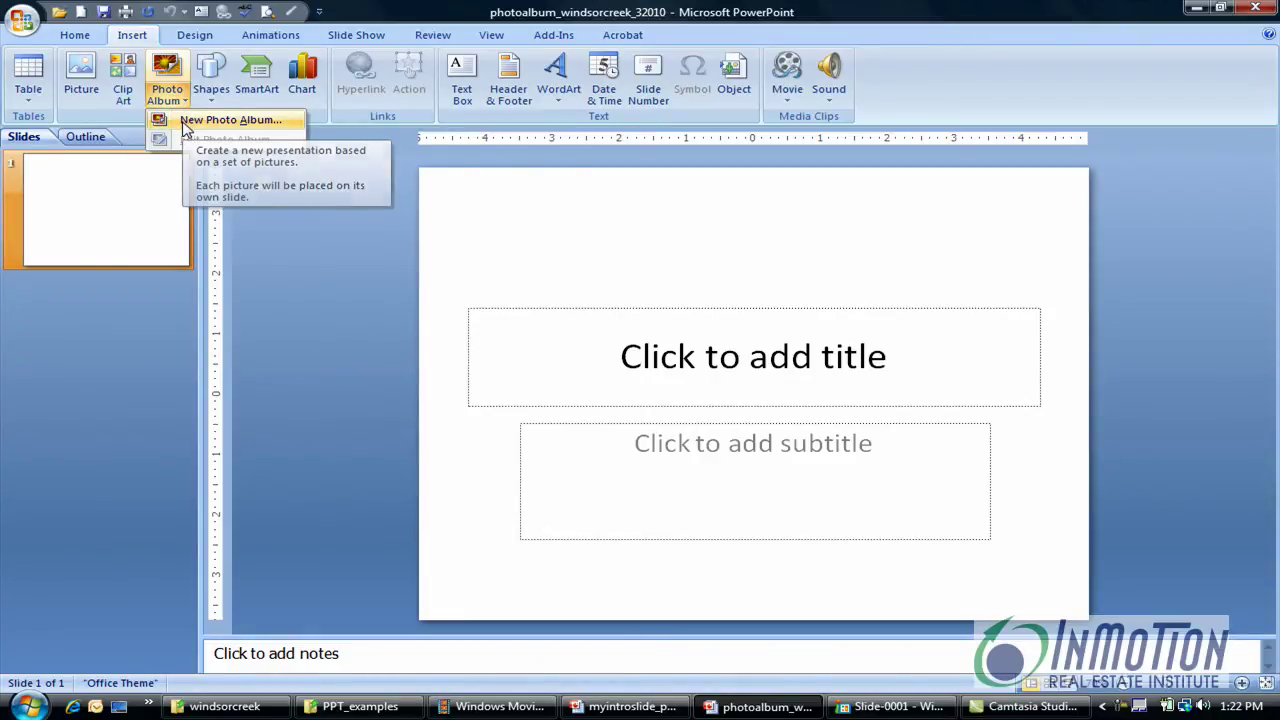
left_click(183, 122)
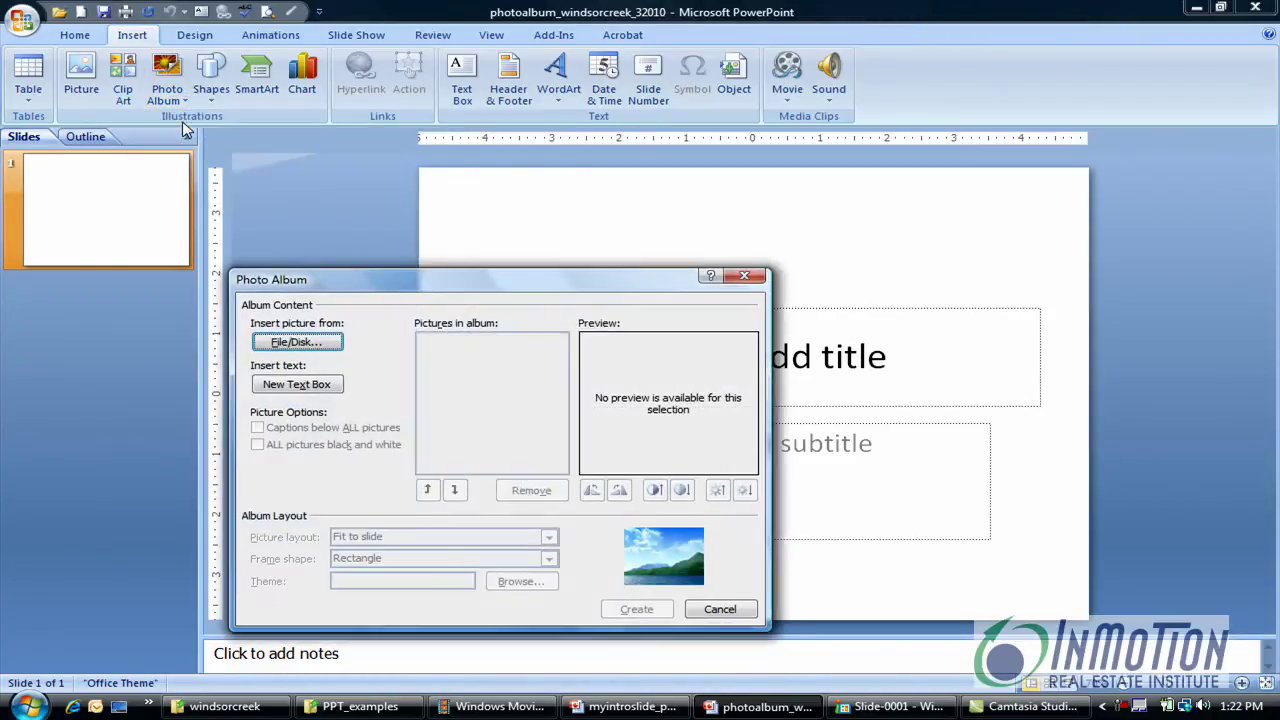
left_click(279, 345)
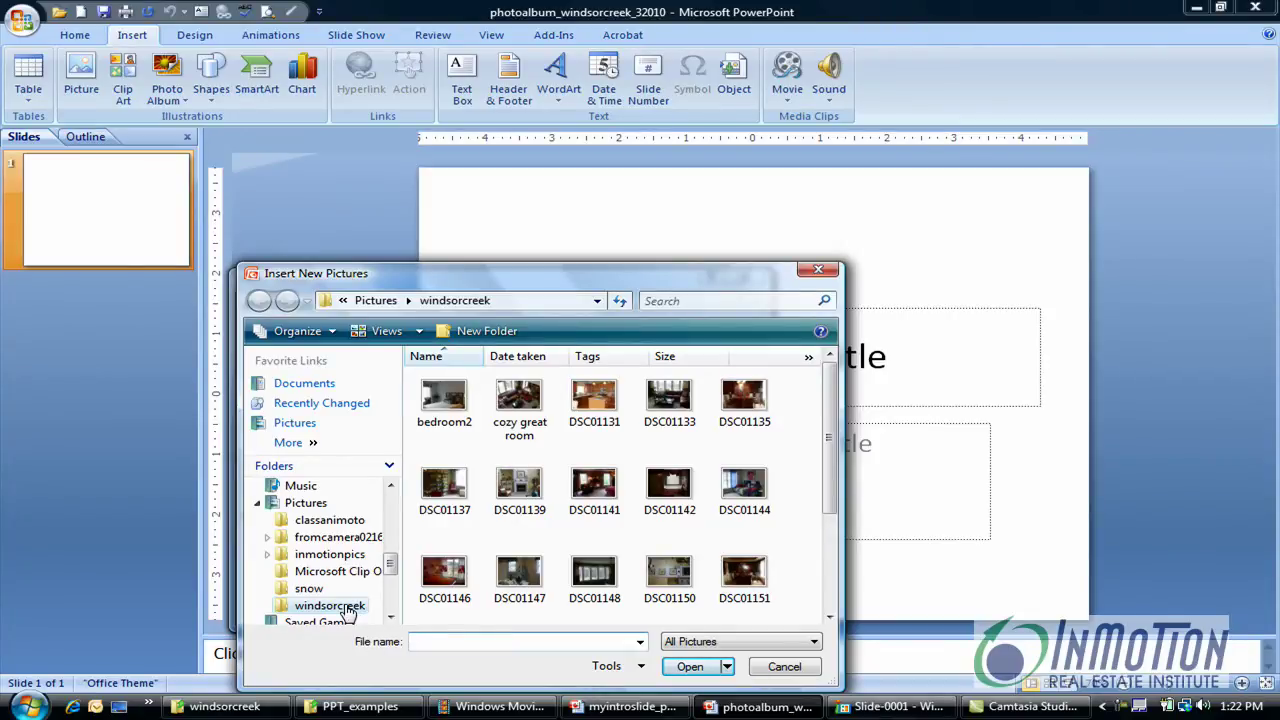
left_click_drag(830, 435, 817, 543)
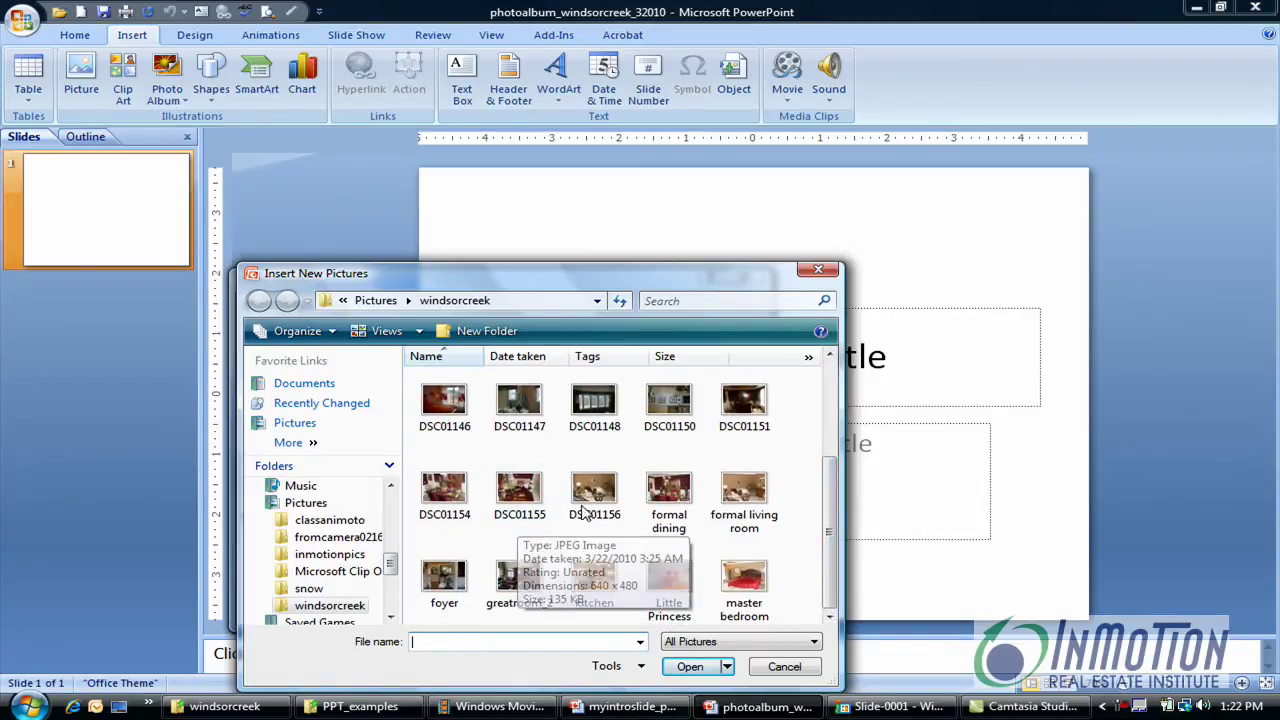
left_click(672, 505)
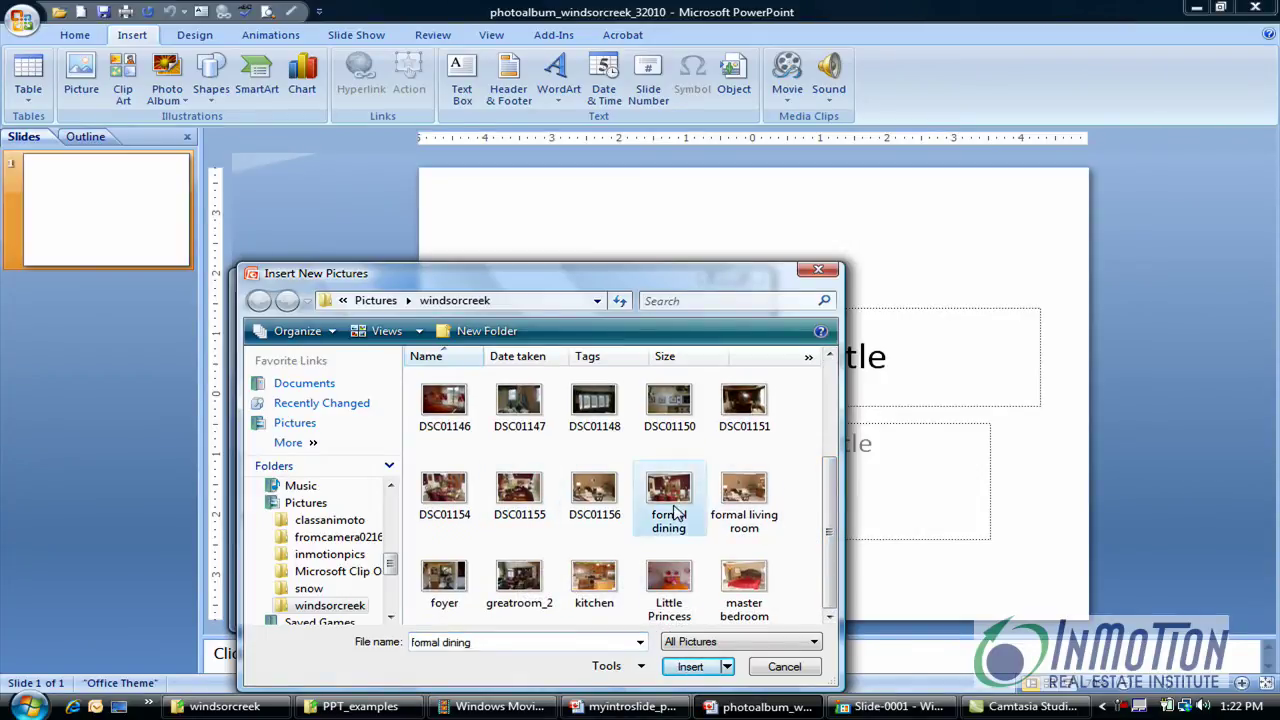
left_click(762, 580, "shift")
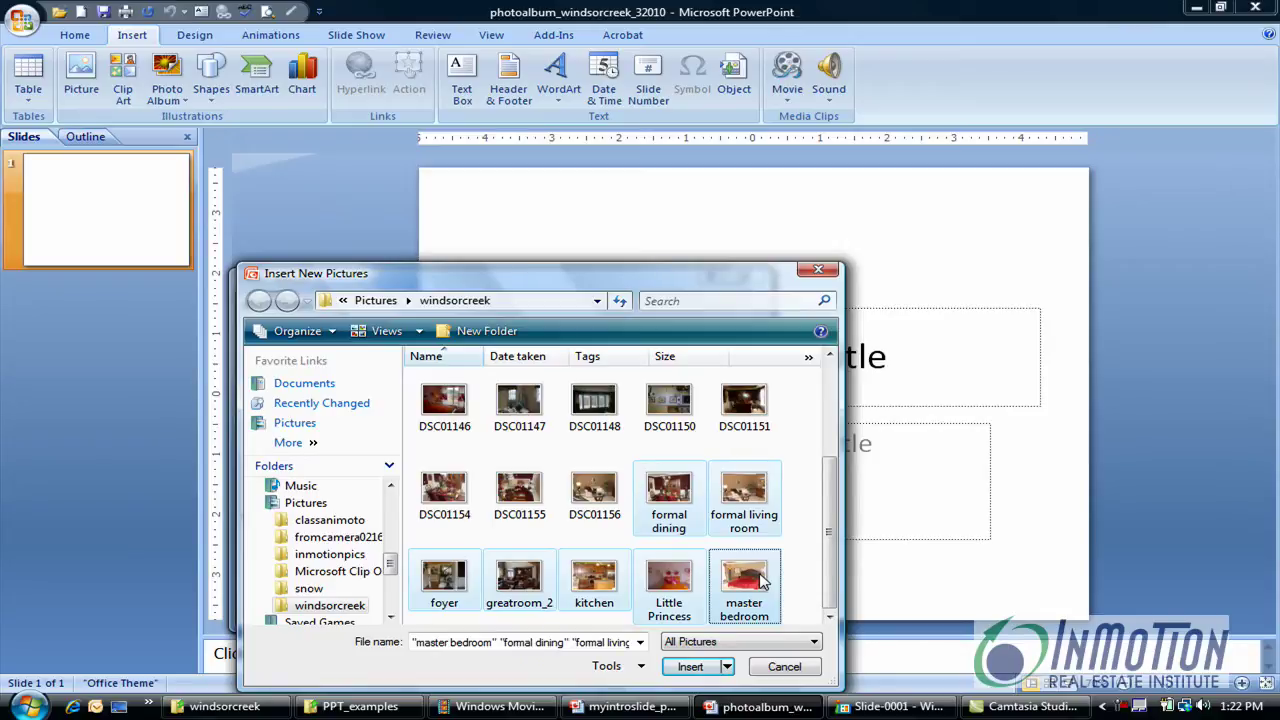
left_click(700, 670)
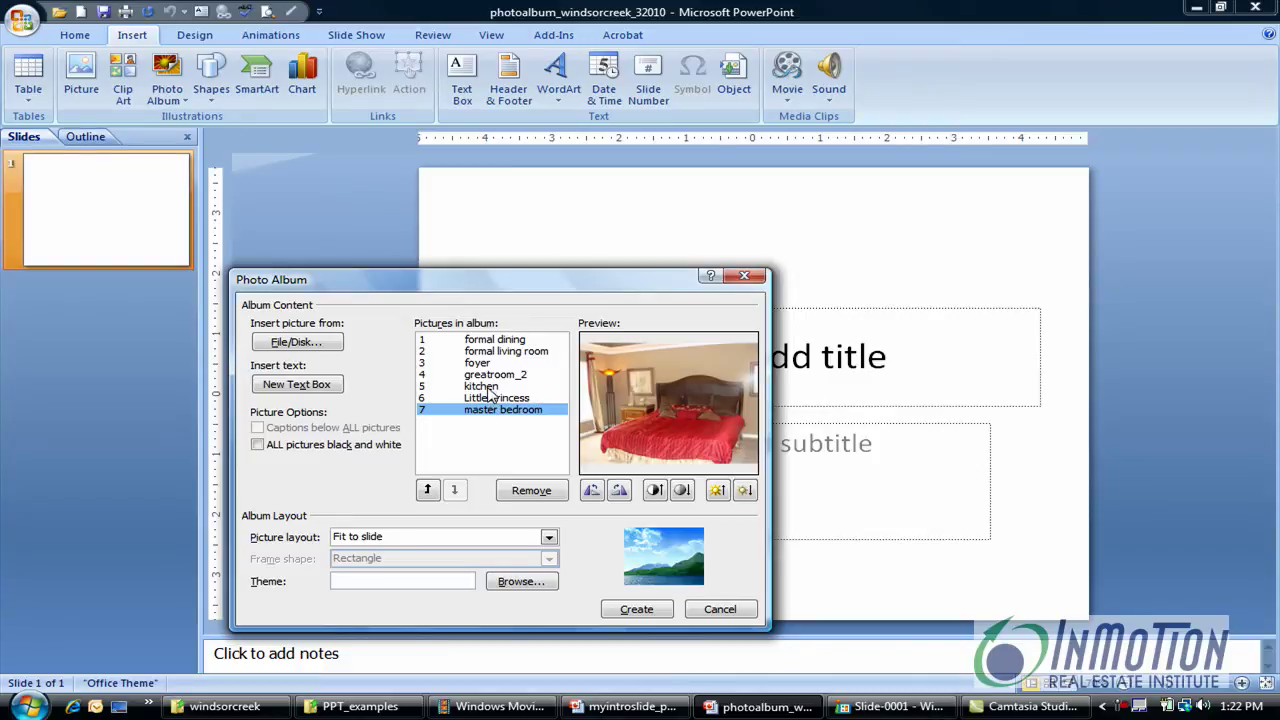
- Move the kitchen picture up four places to the top of the album list
left_click(482, 387)
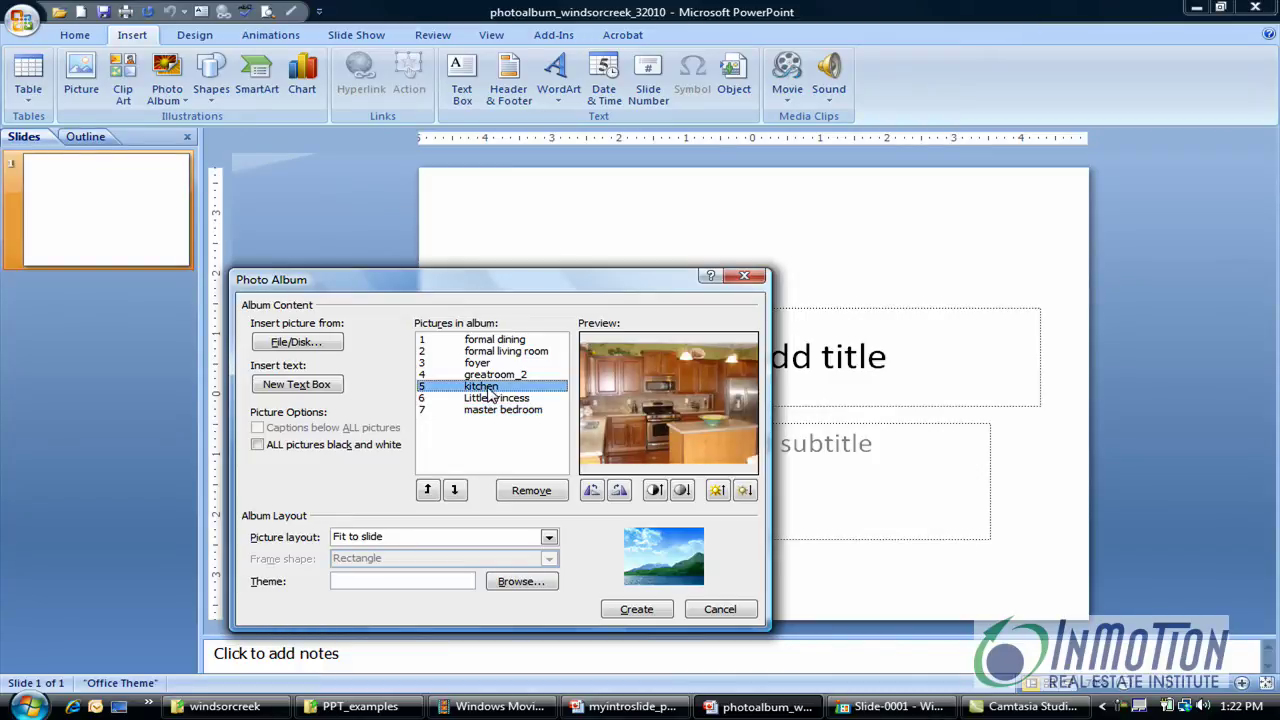
left_click(428, 490)
left_click(428, 490)
left_click(428, 490)
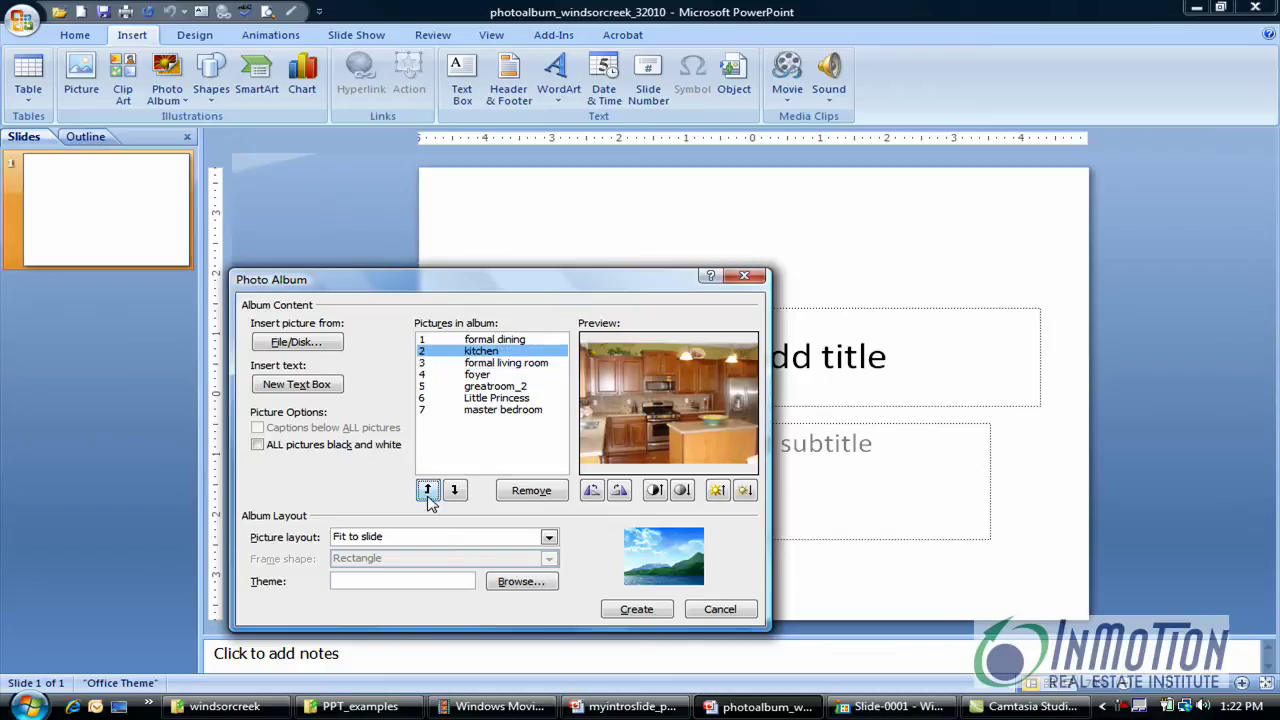
left_click(428, 490)
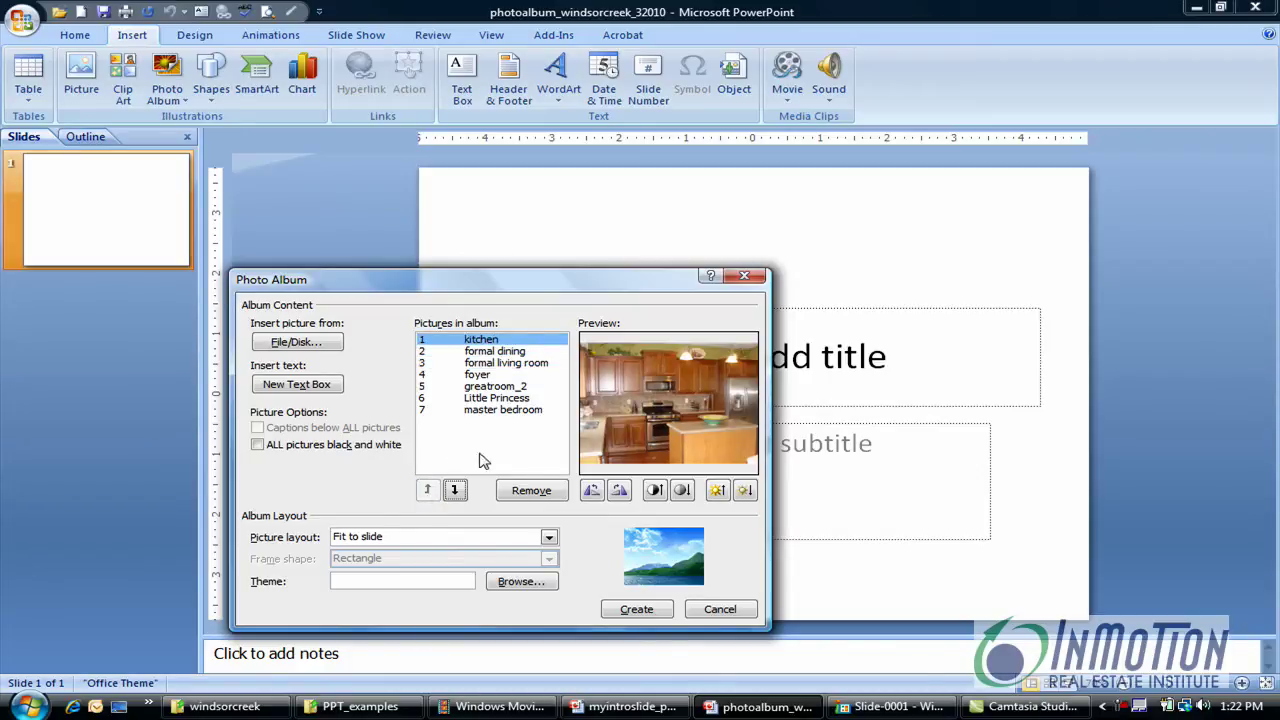
- Rotate the kitchen picture through four quarter turns so it ends upright
left_click(590, 491)
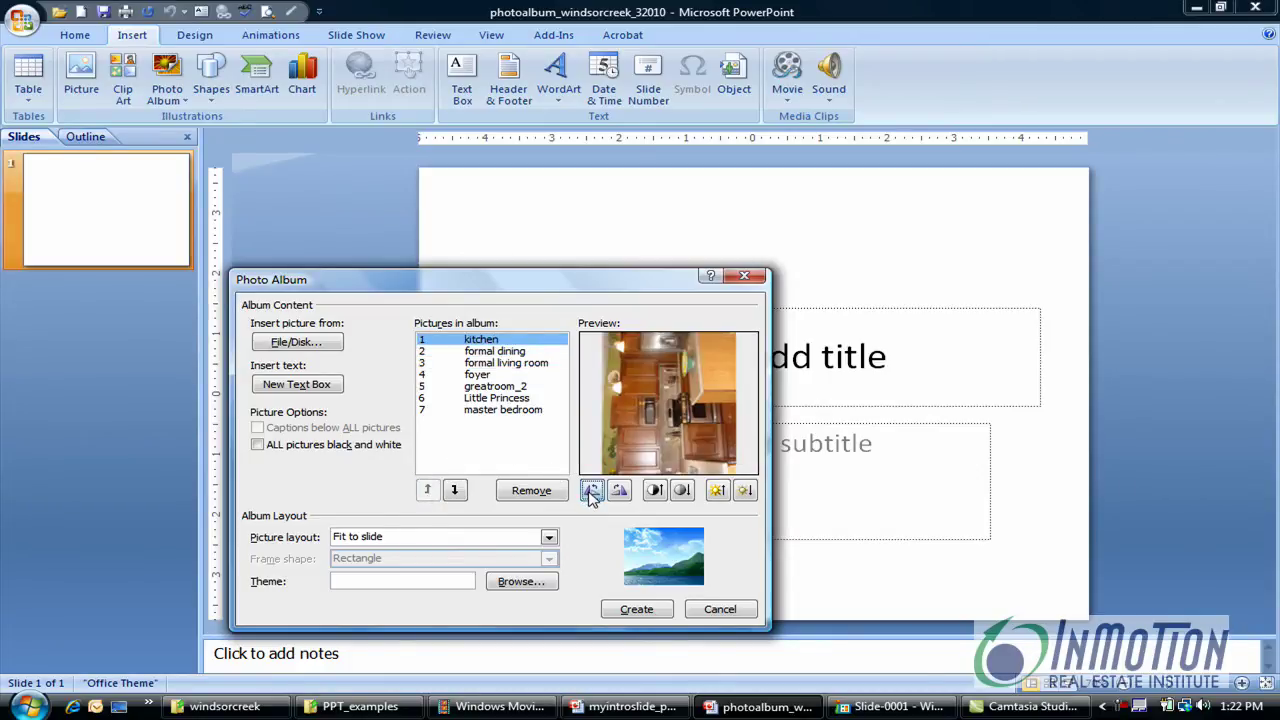
left_click(590, 491)
left_click(590, 491)
left_click(590, 491)
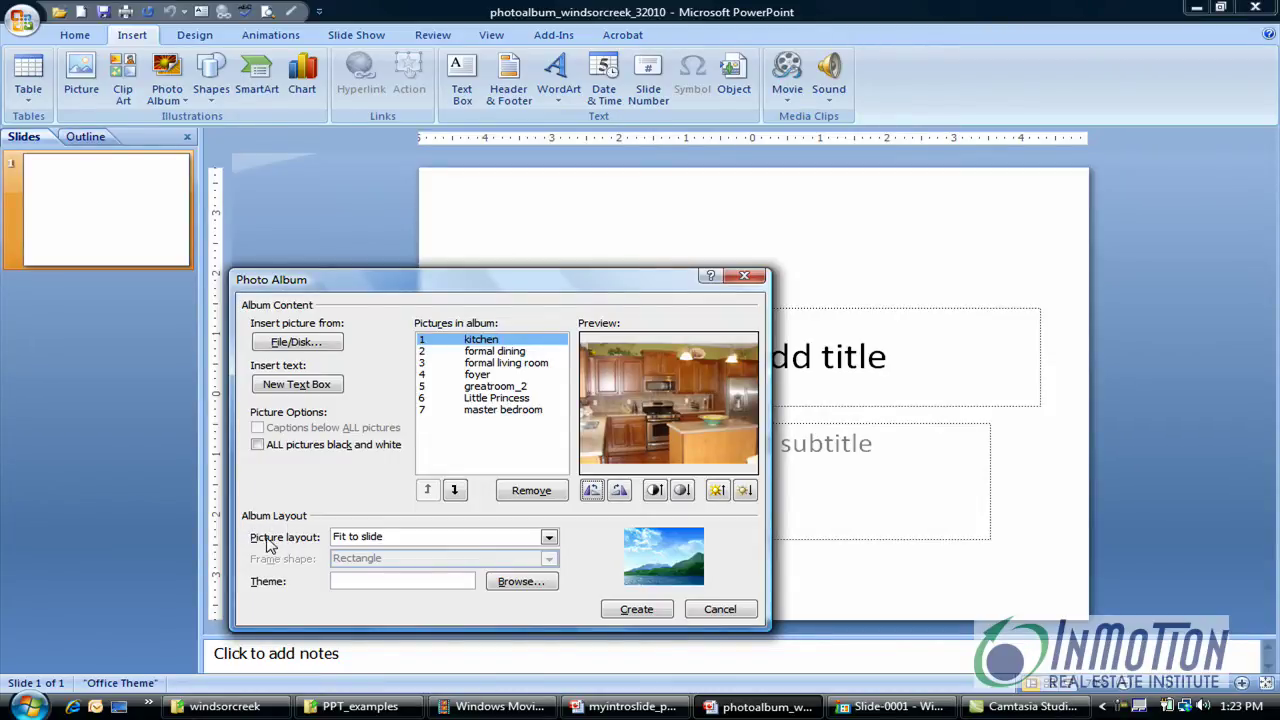
- Set the picture layout to 2 pictures per slide after trying 1 picture
left_click(549, 539)
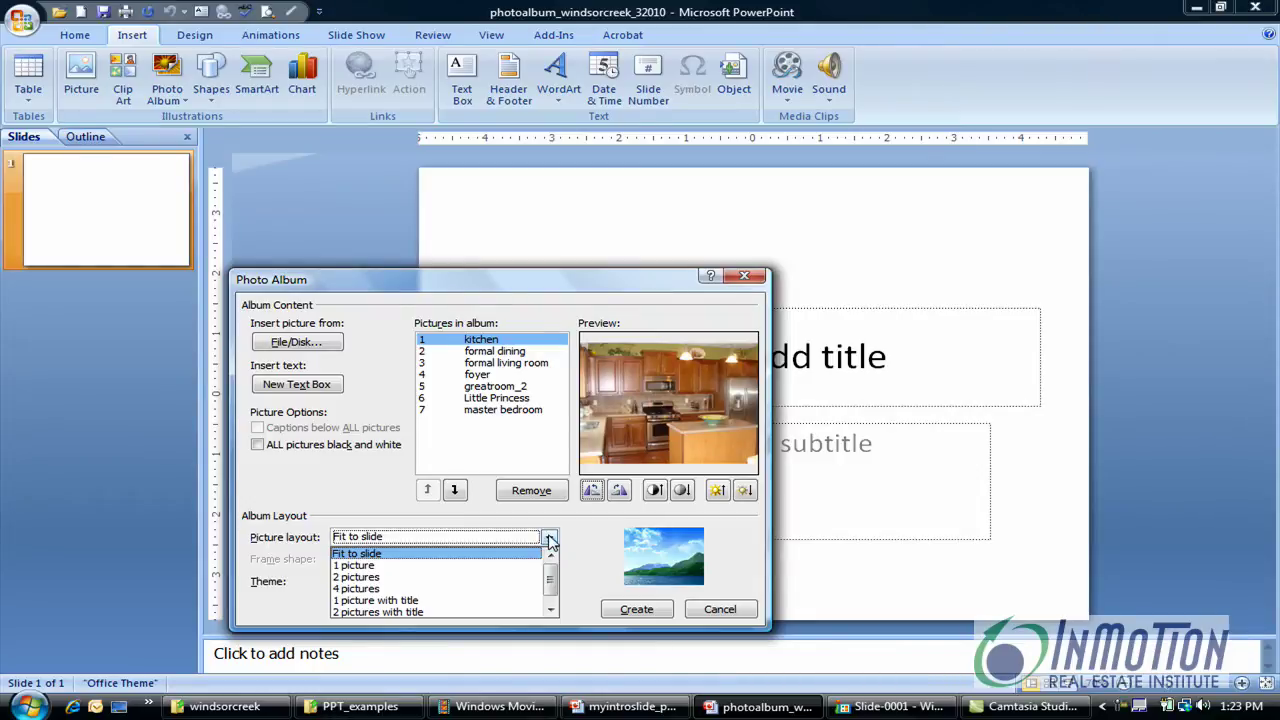
left_click(507, 566)
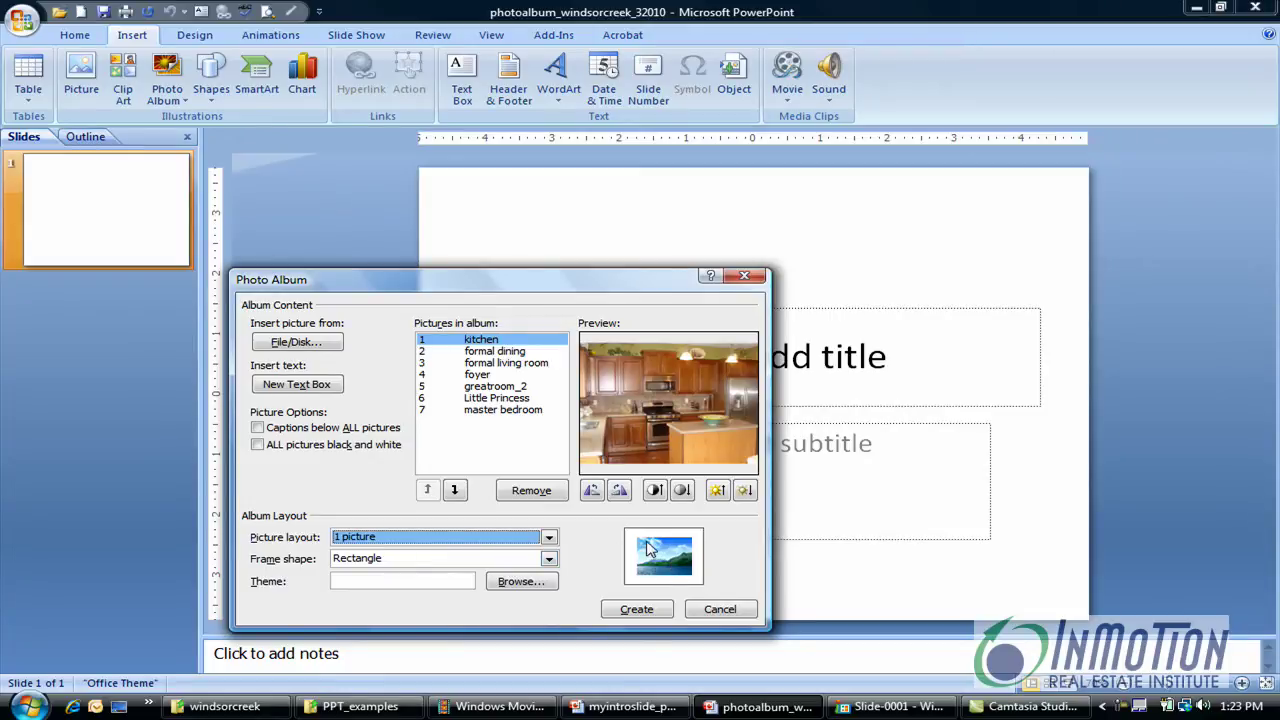
left_click(549, 537)
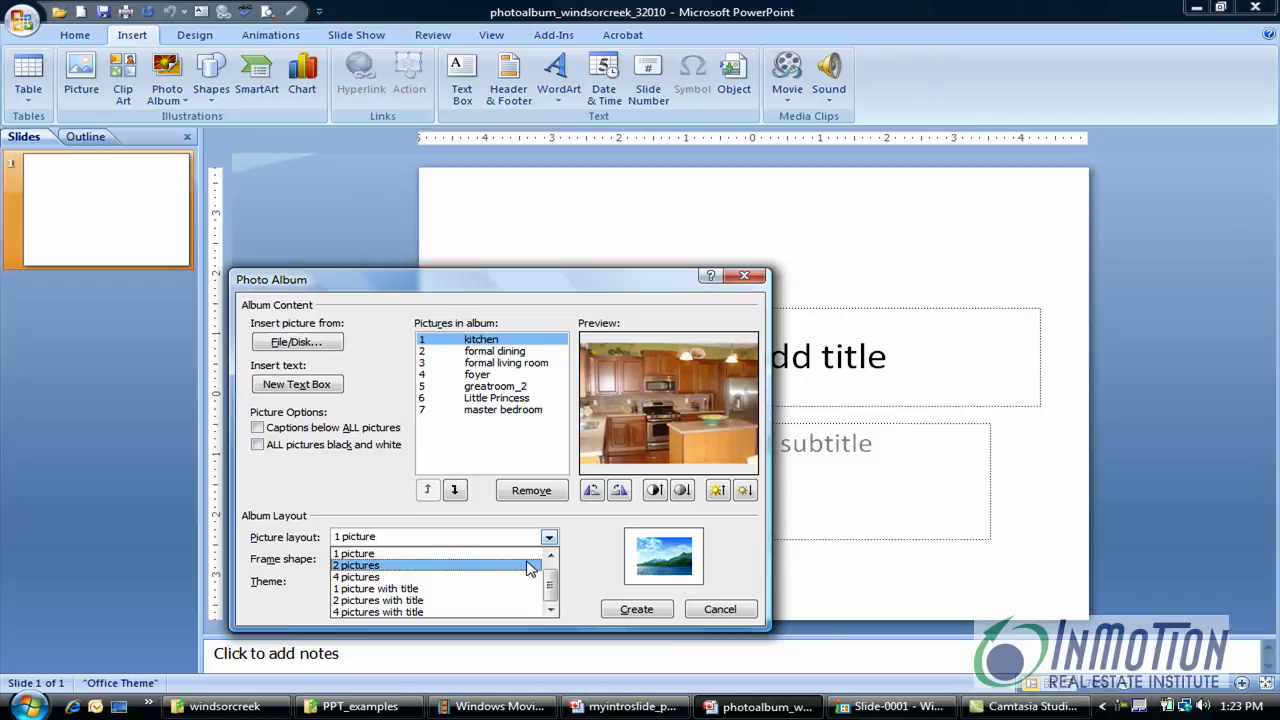
left_click(530, 566)
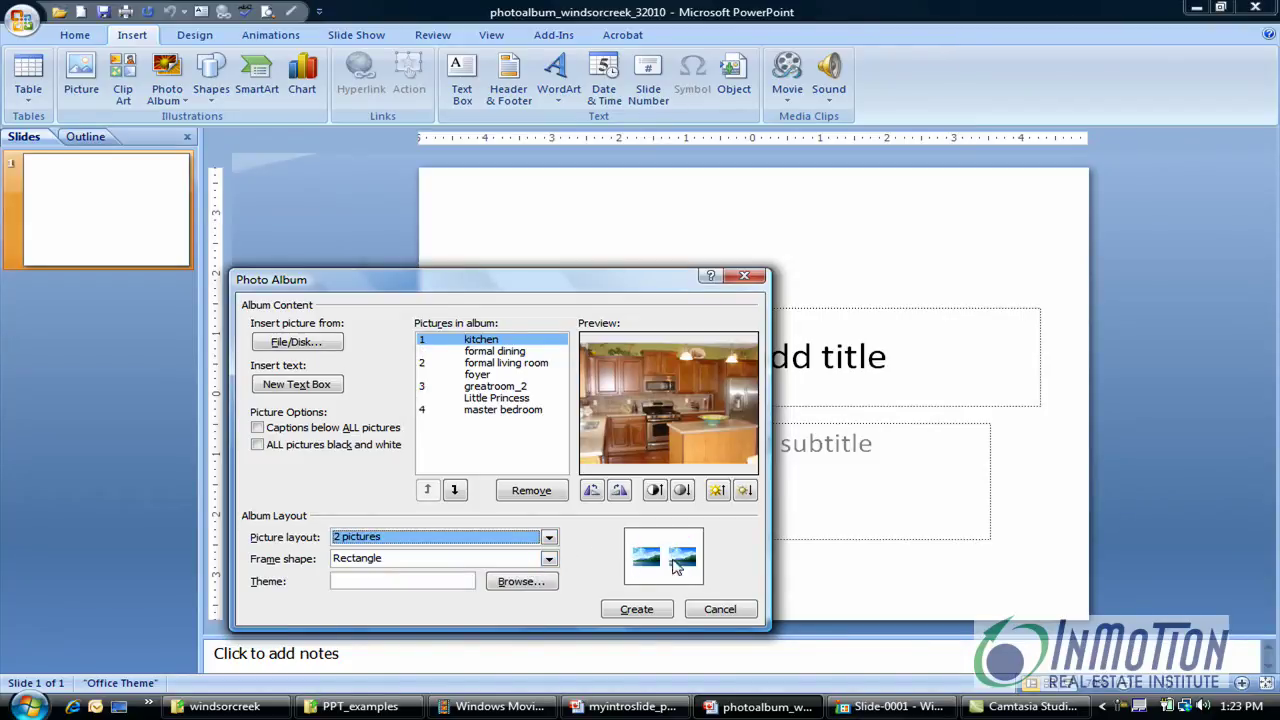
- Try Rounded Rectangle and Simple Frame, Black, then choose Center Shadow Rectangle frames
left_click(549, 559)
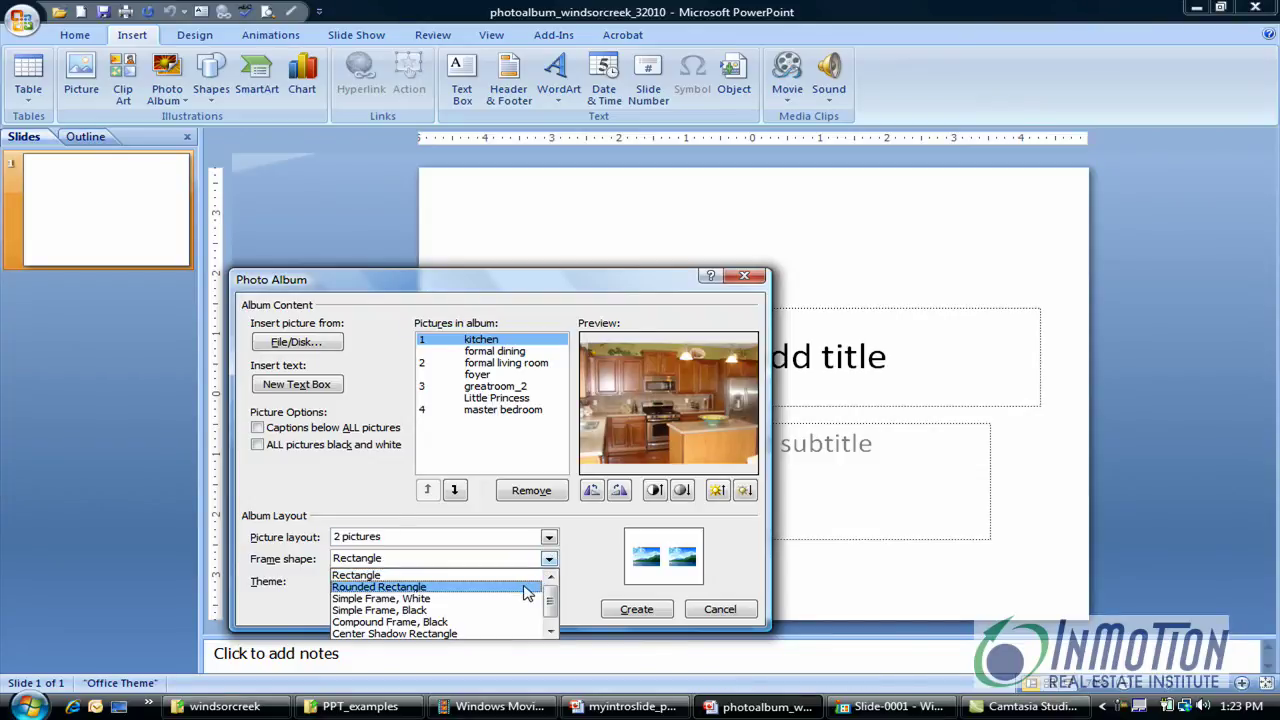
left_click(527, 592)
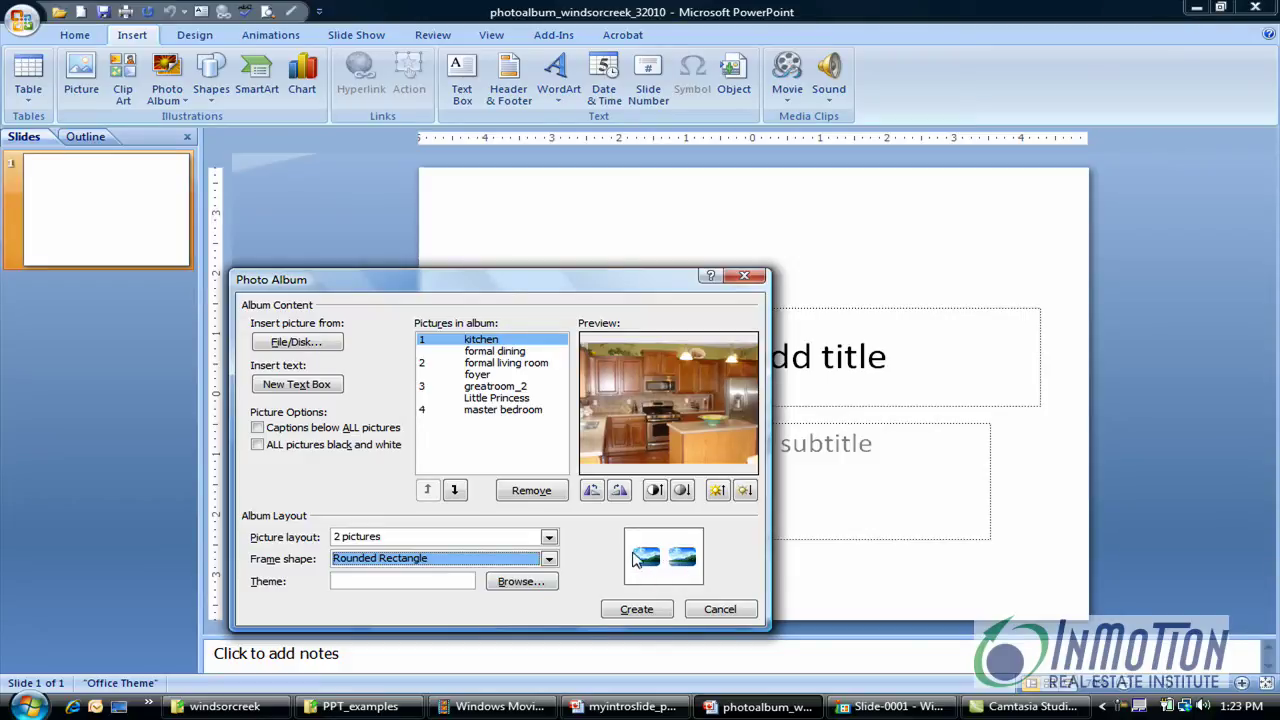
left_click(549, 559)
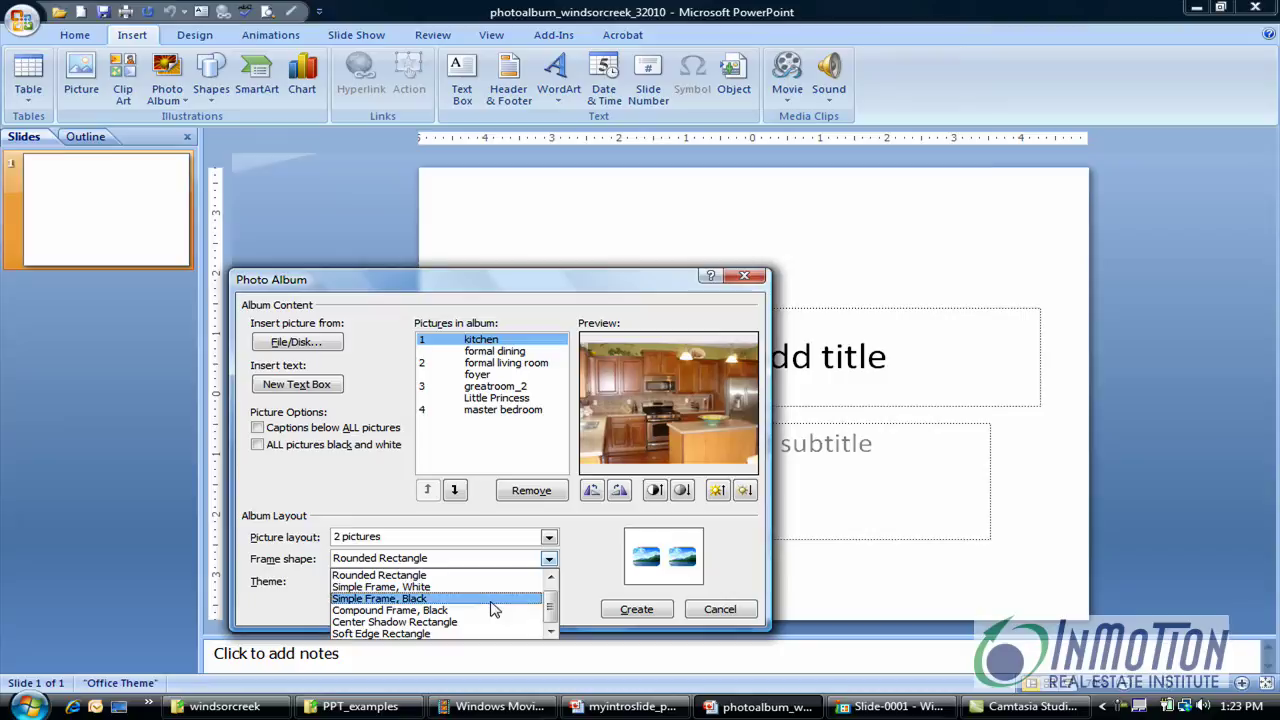
left_click(491, 599)
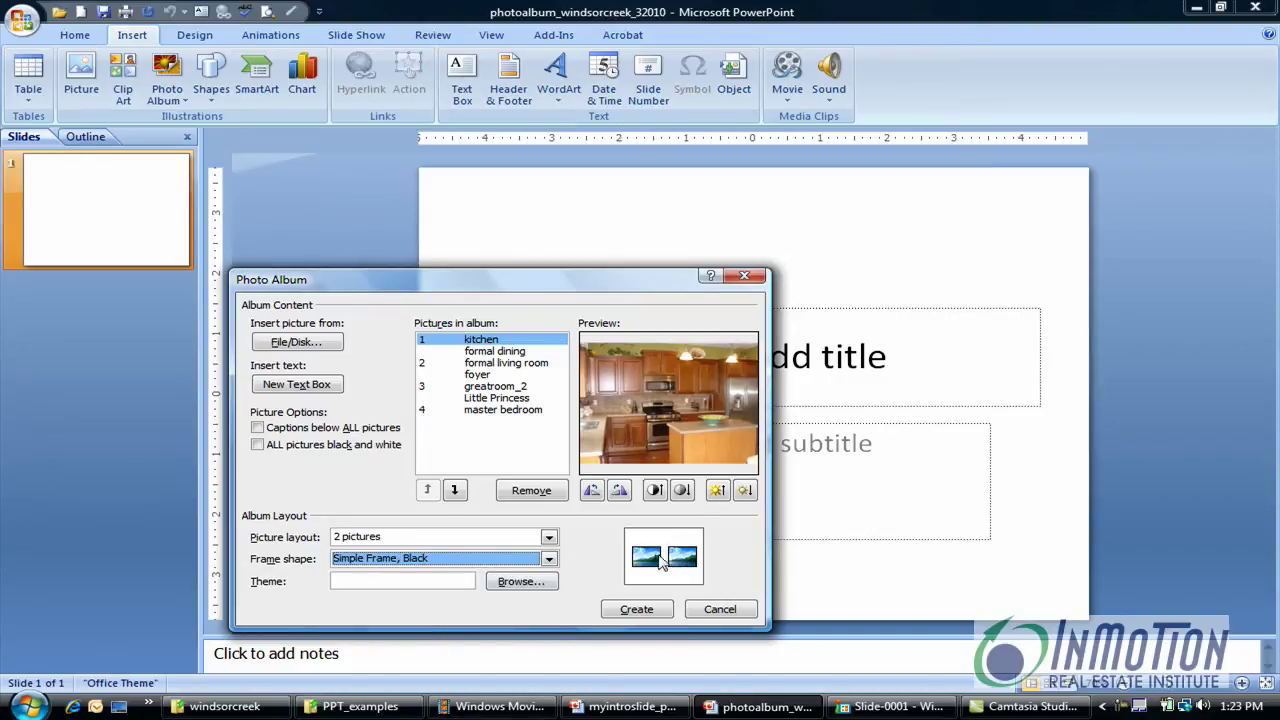
left_click(549, 560)
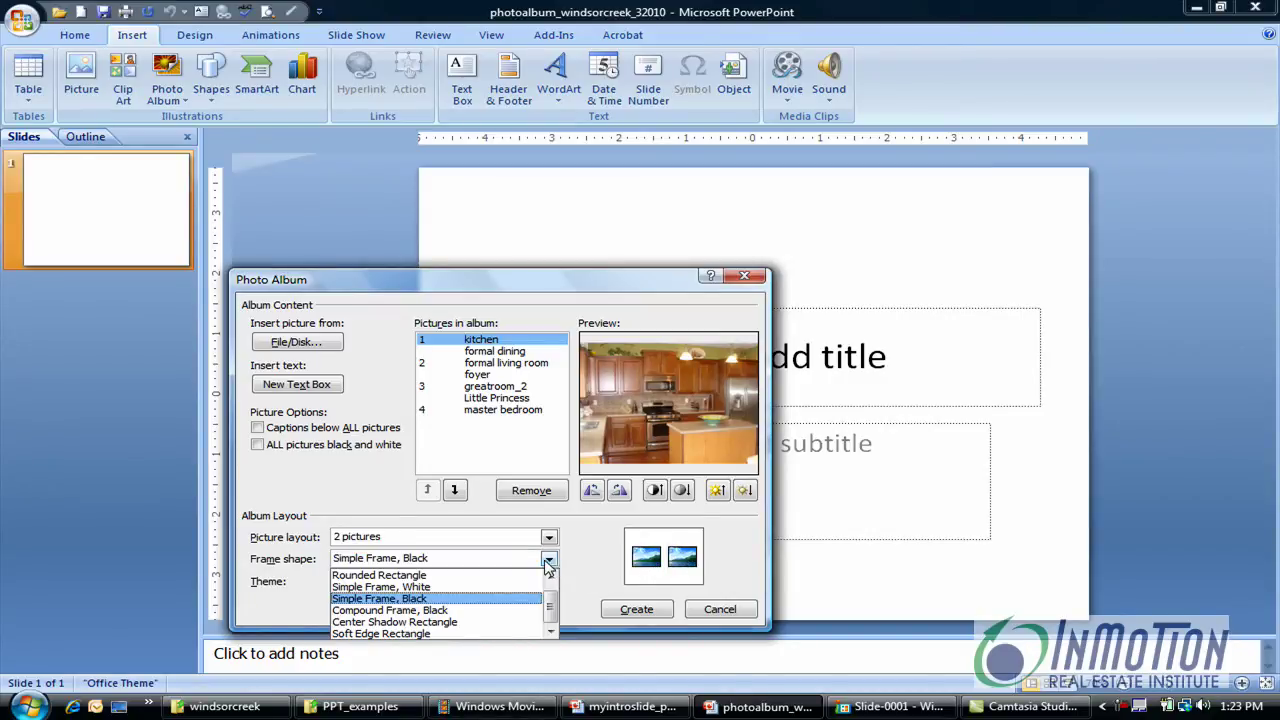
left_click(496, 623)
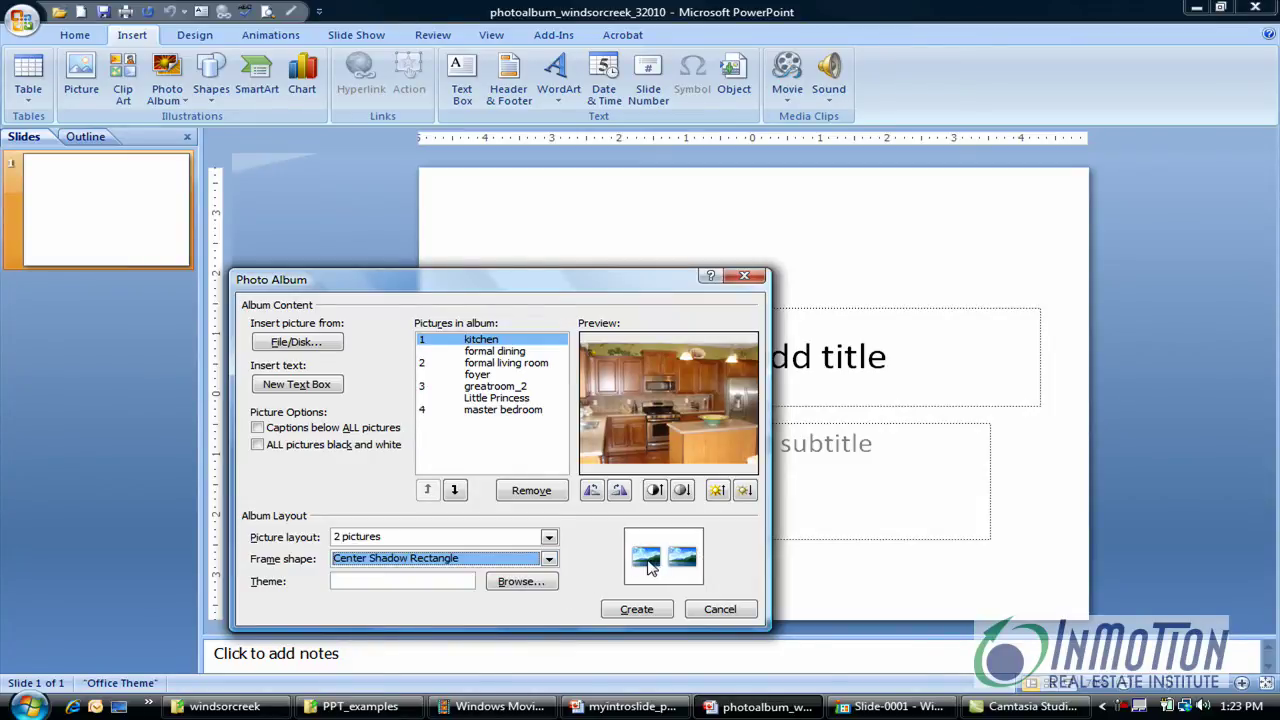
left_click(514, 583)
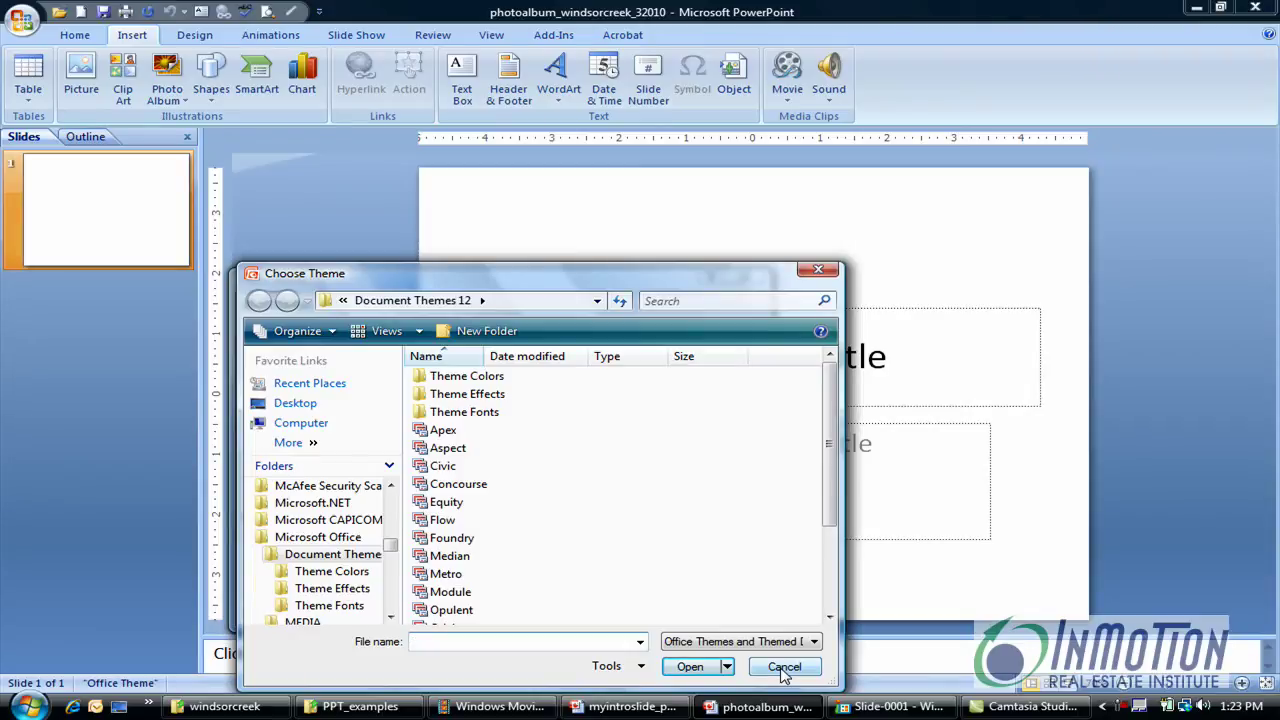
left_click(784, 668)
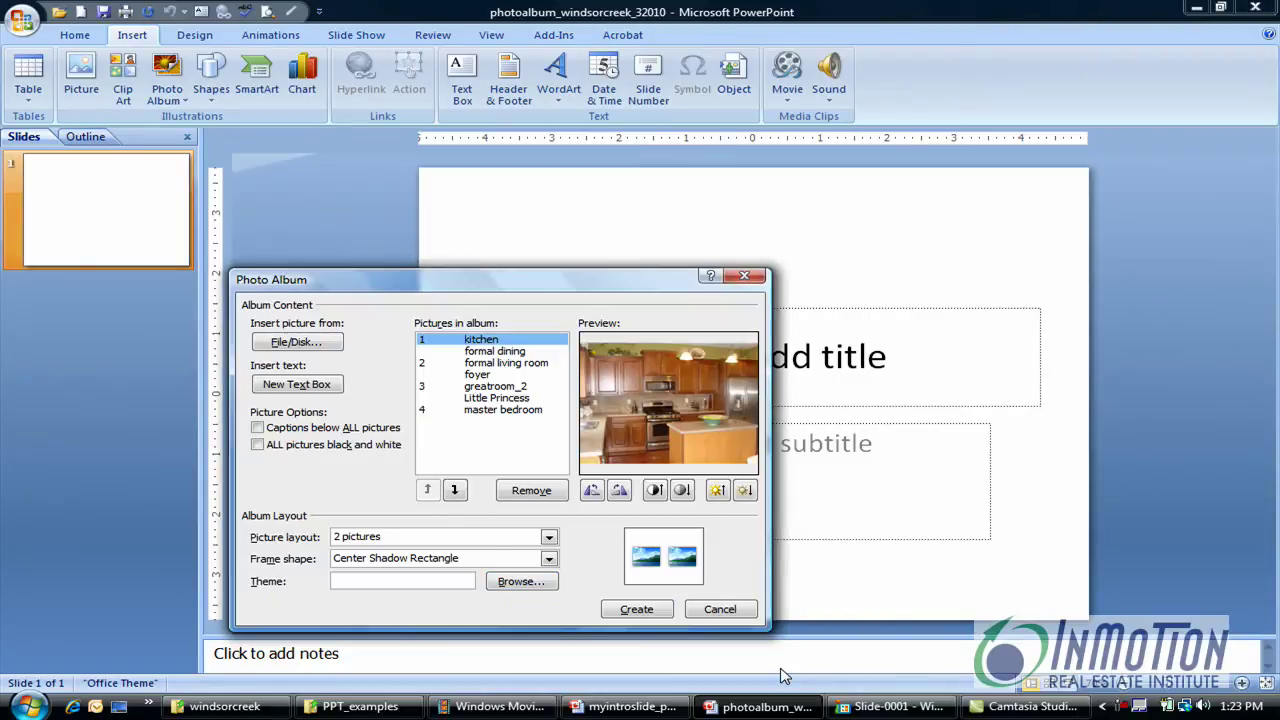
- Preview the pictures in black and white, revert to colour, and put captions below all pictures
left_click(258, 446)
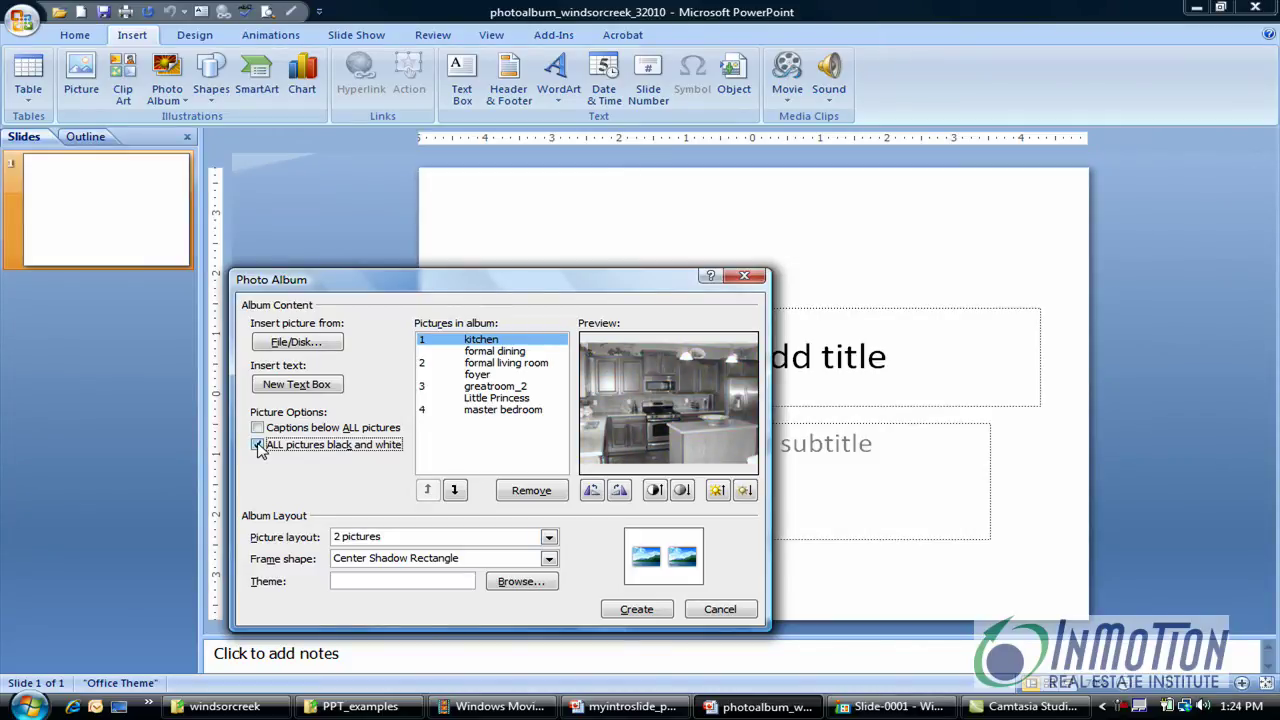
left_click(522, 353)
left_click(512, 365)
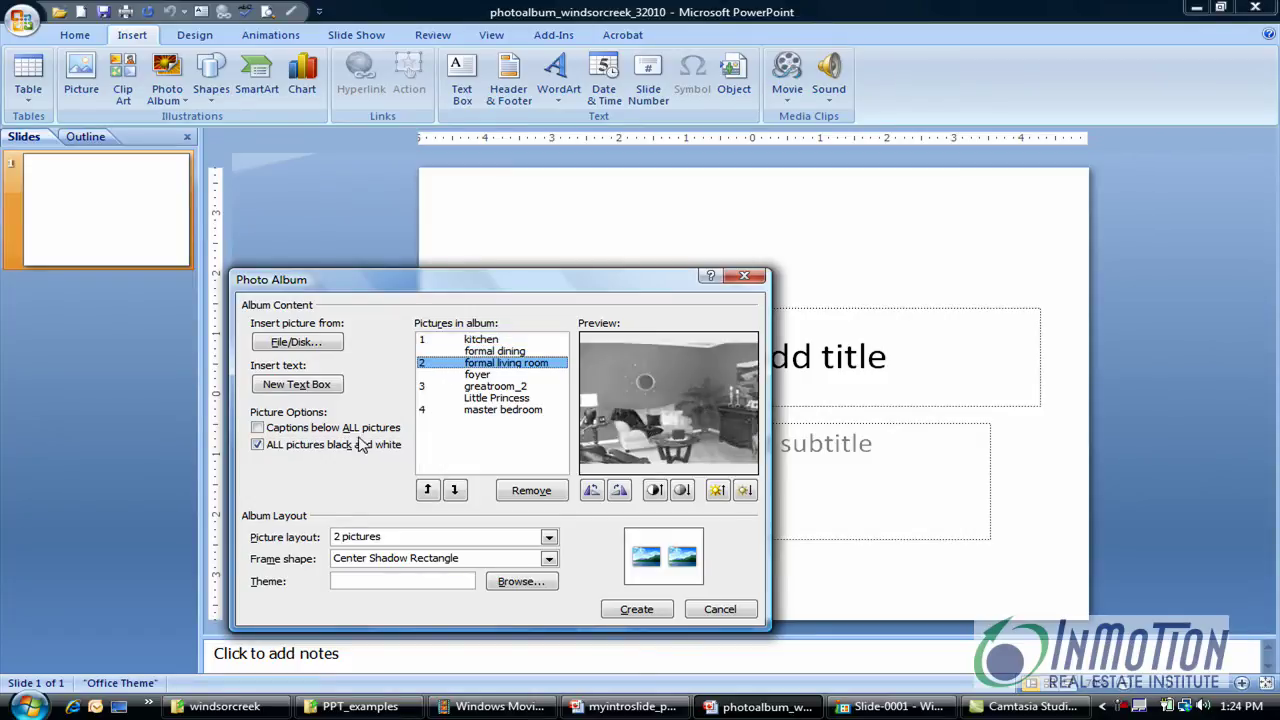
left_click(258, 446)
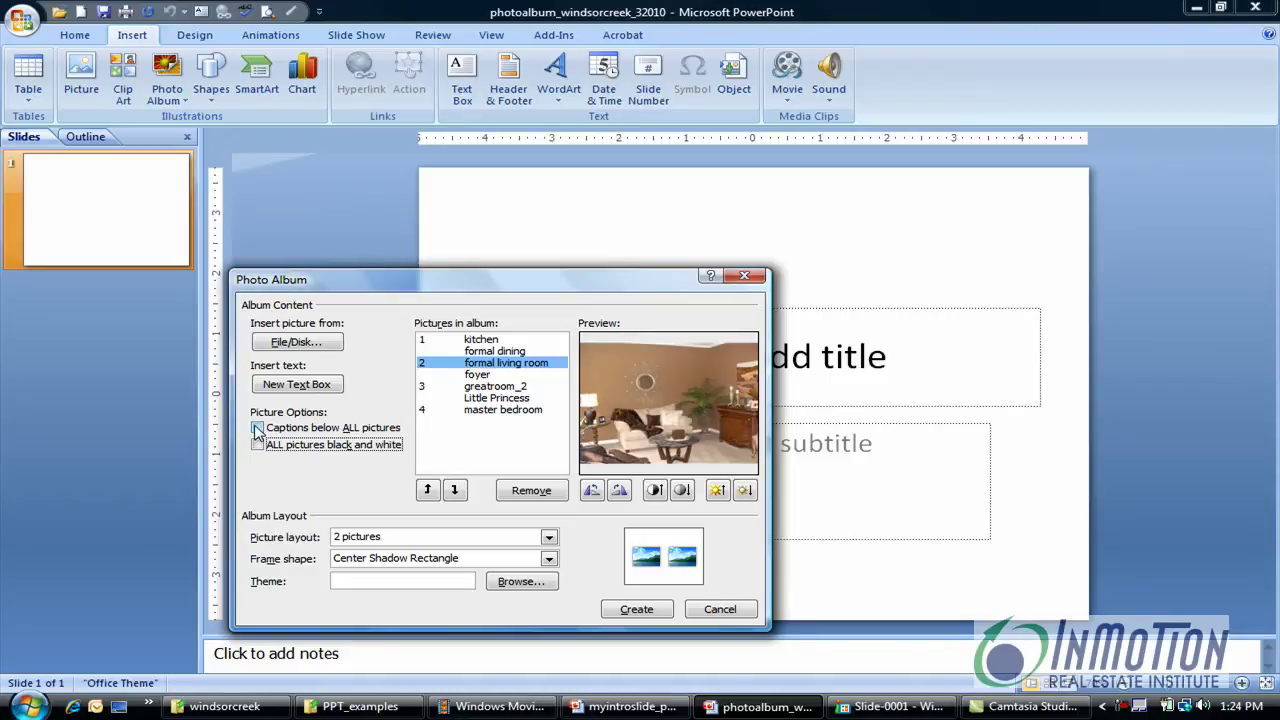
left_click(257, 428)
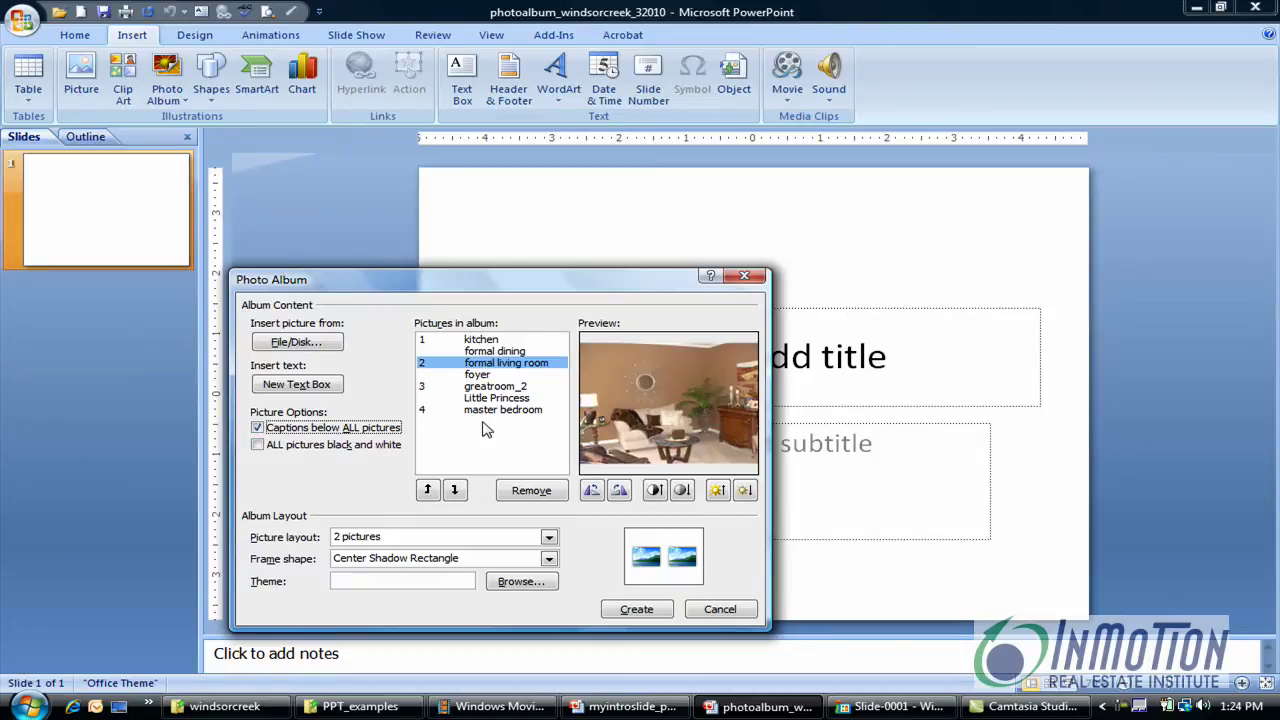
- Remove the added text box from the picture list and create the album presentation
left_click(292, 389)
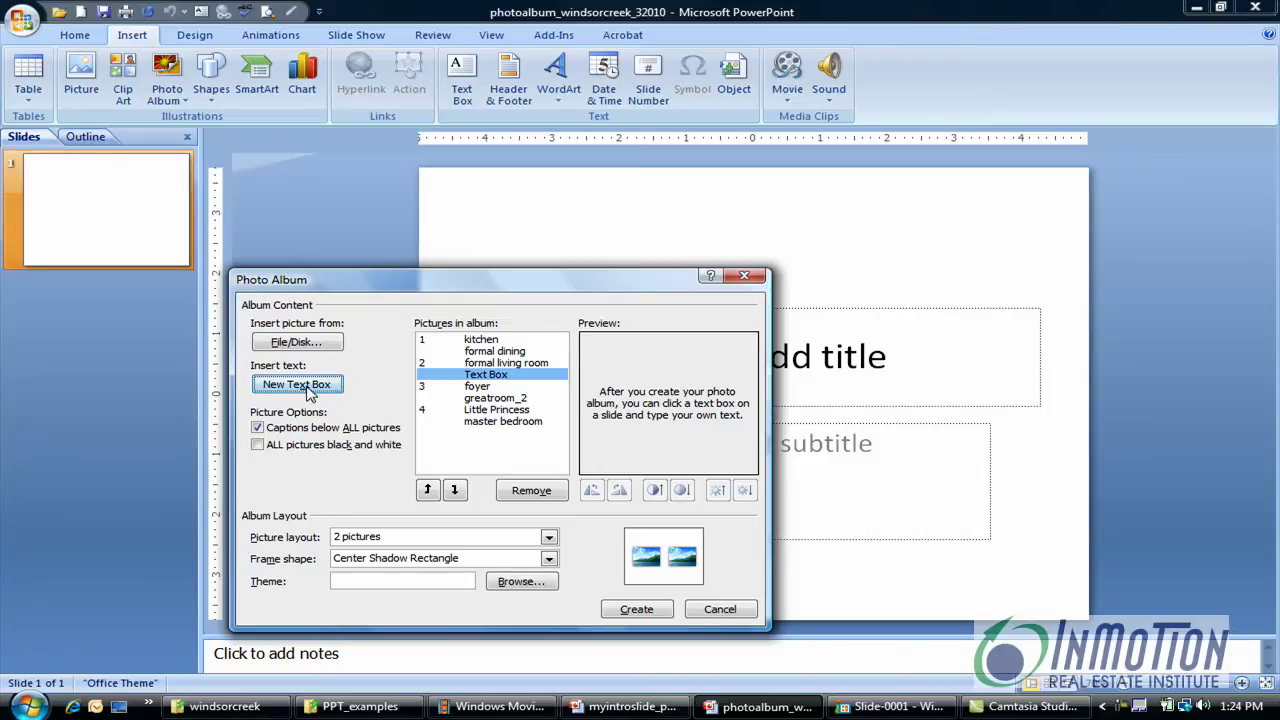
left_click(532, 493)
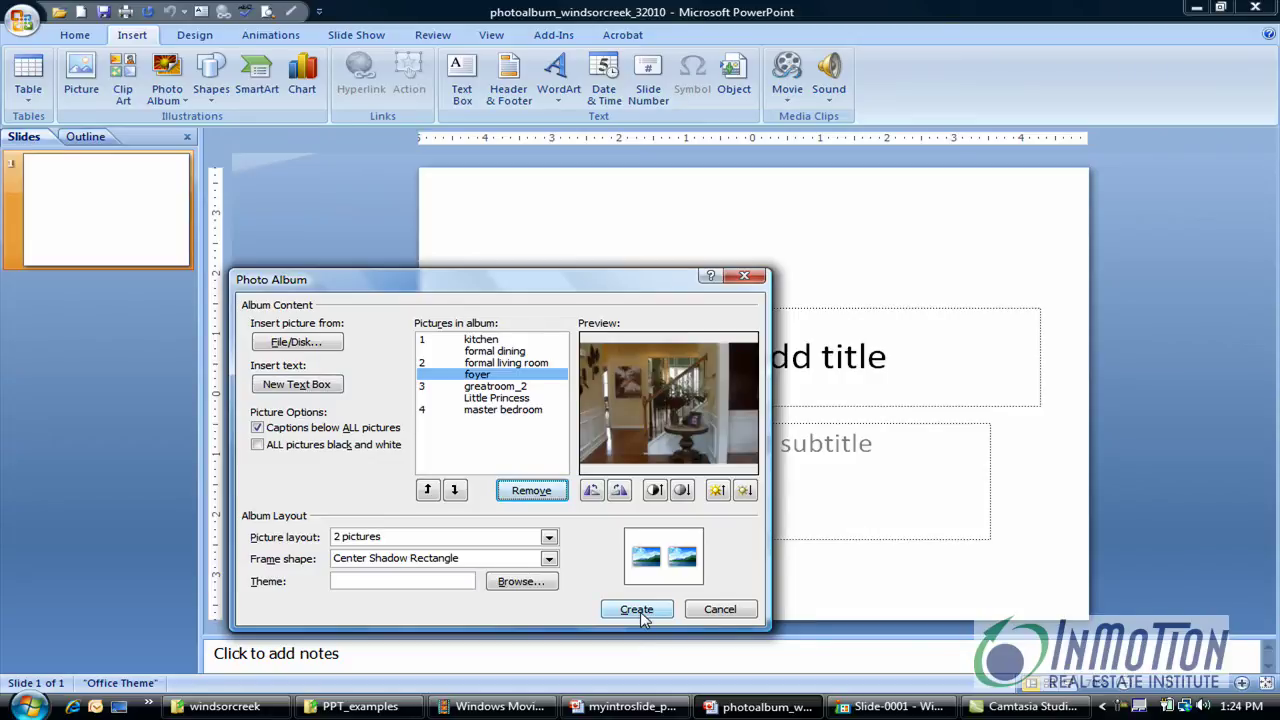
left_click(638, 611)
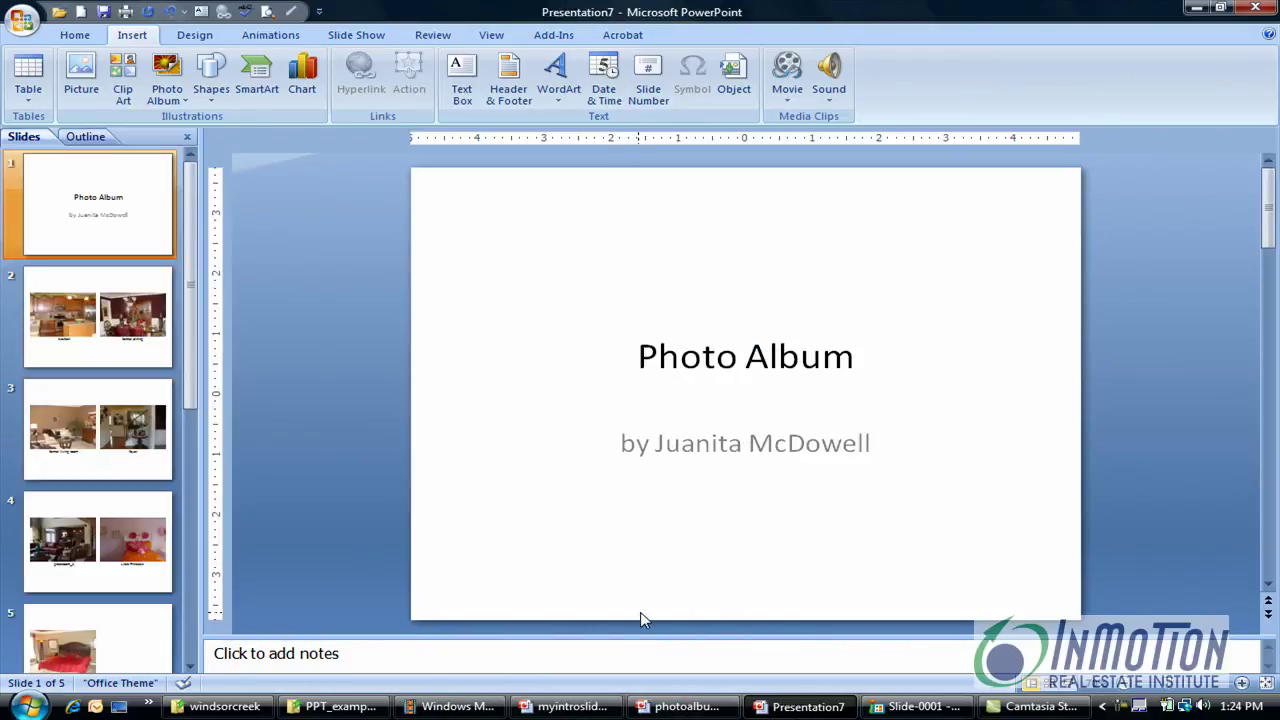
- Browse slides 2 through 5, return to the title slide, and show the Design themes
left_click(97, 313)
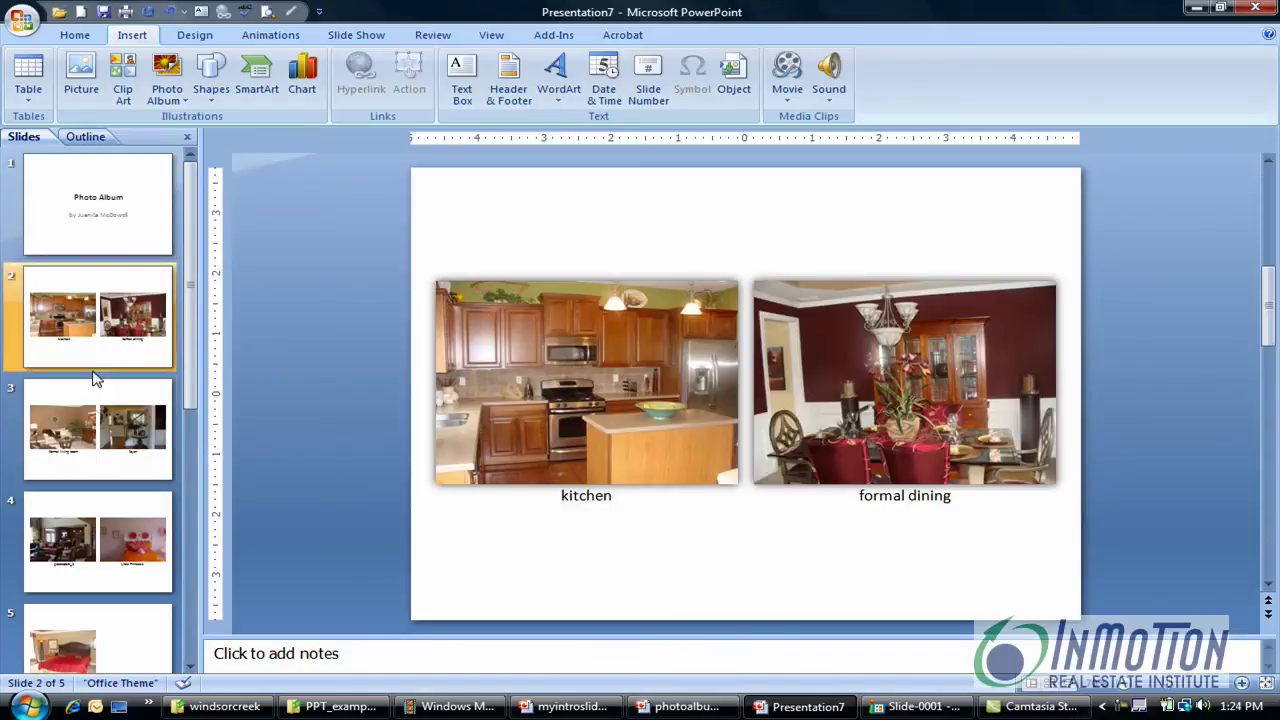
left_click(100, 447)
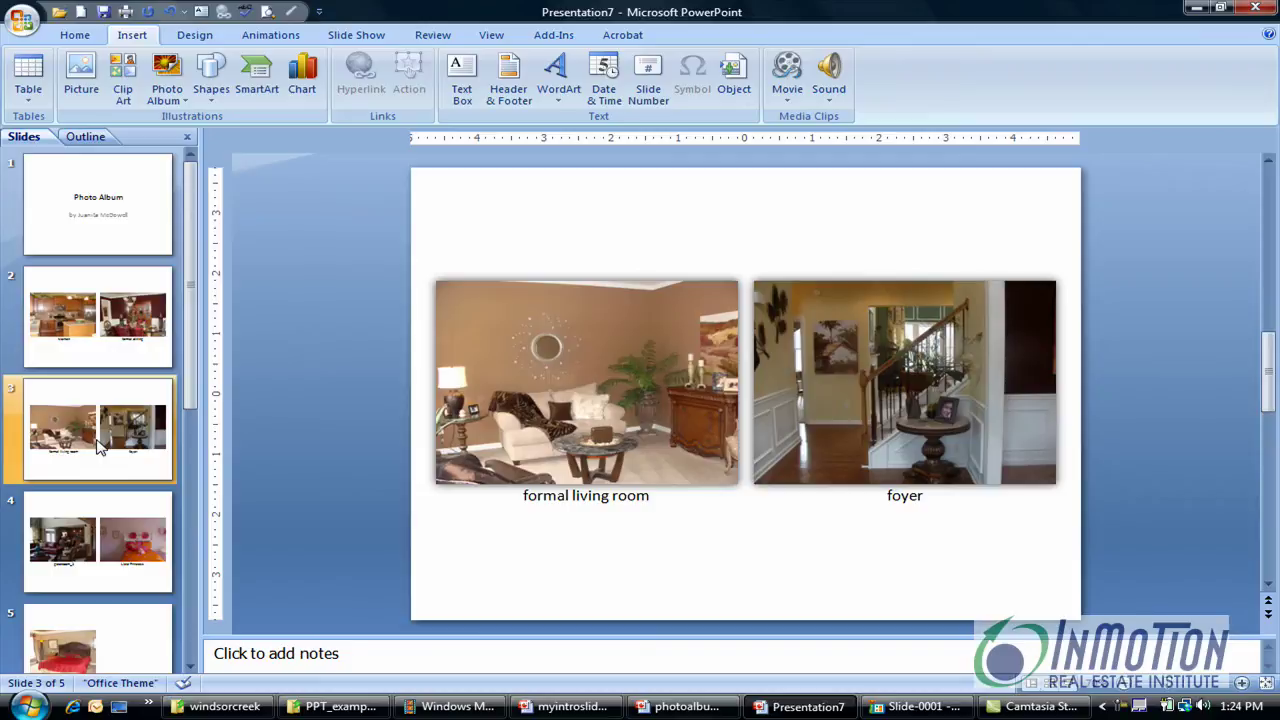
left_click(138, 572)
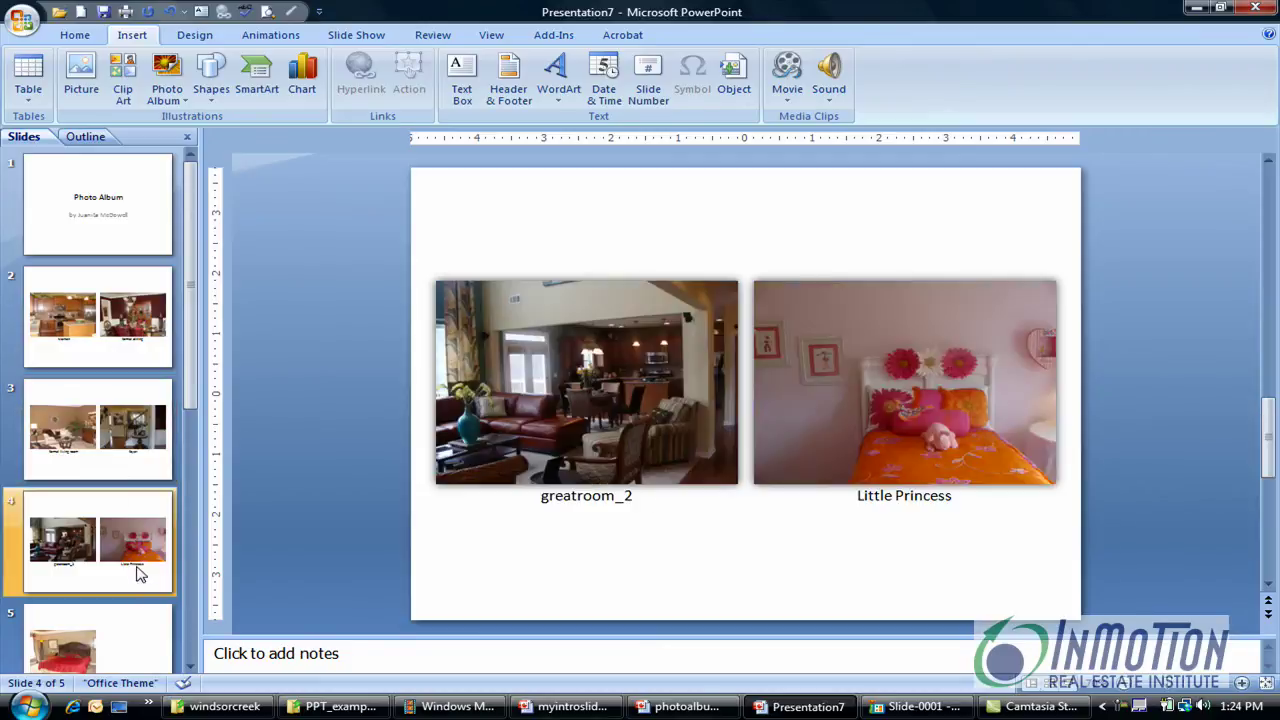
left_click(131, 652)
left_click(110, 185)
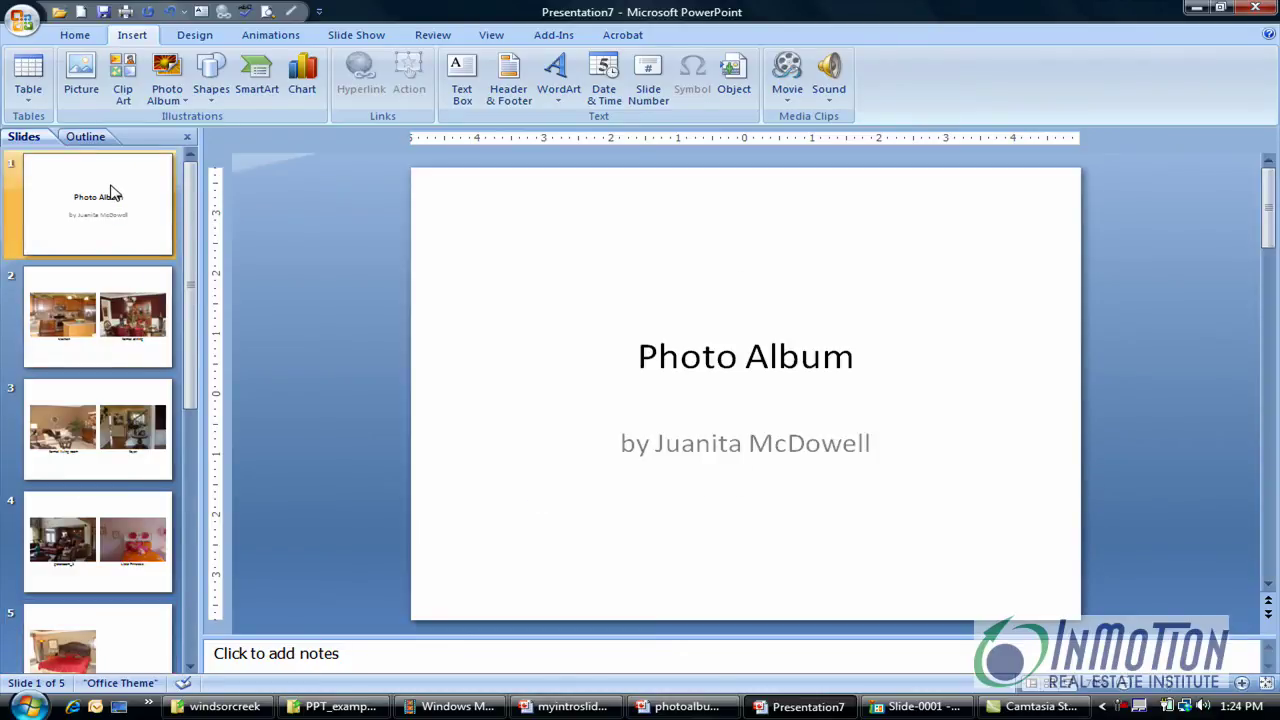
left_click(198, 36)
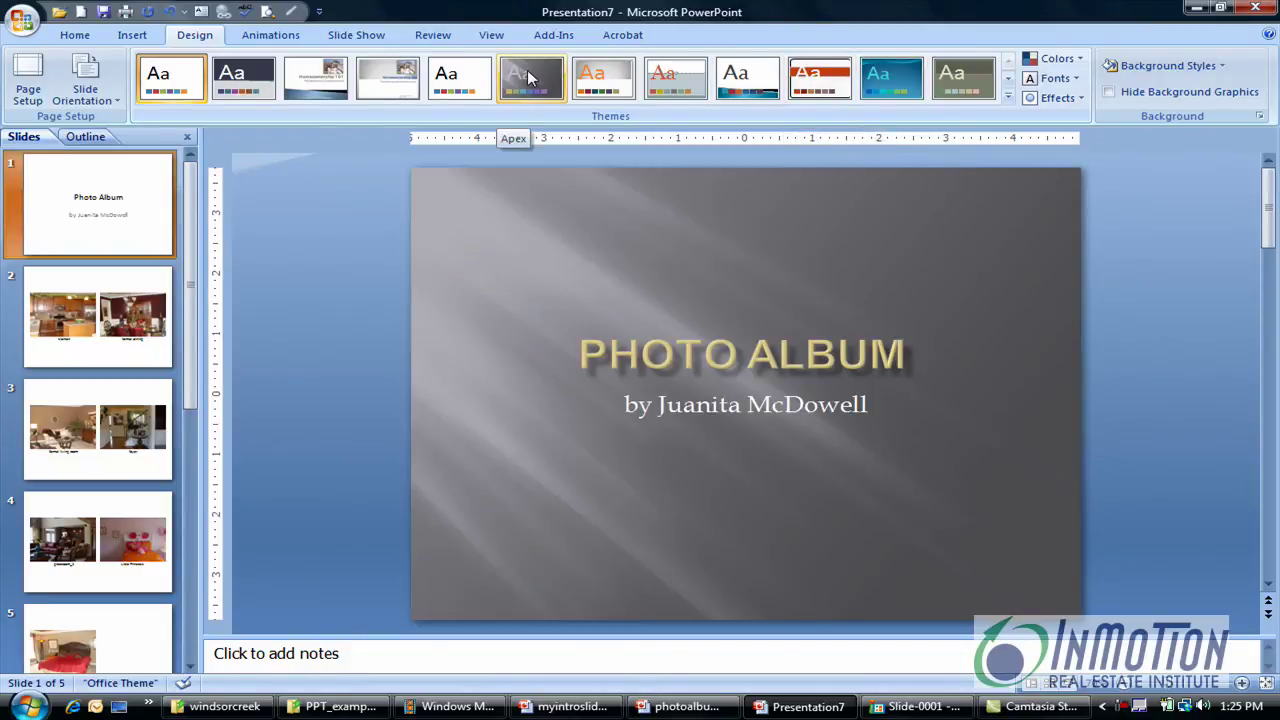
- Apply the Apex theme to all slides and select the title slide's subtitle
left_click(530, 78)
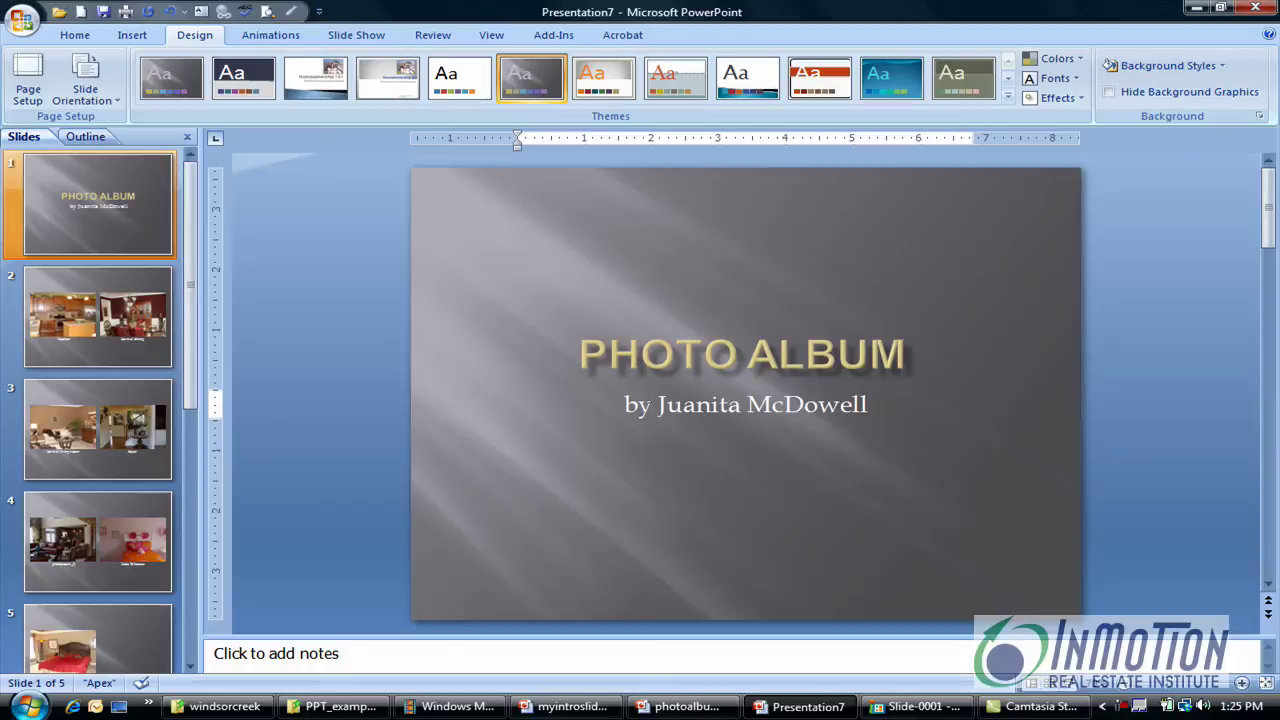
left_click(748, 404)
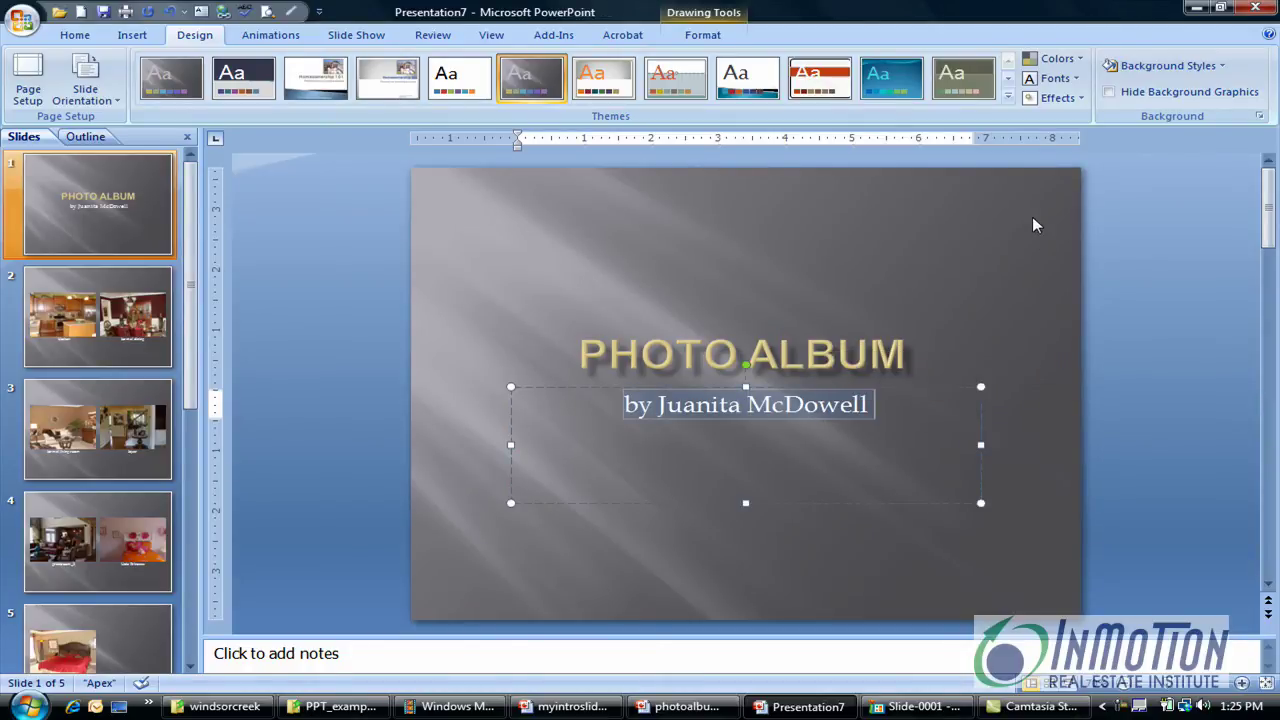
- Replace the subtitle with 'Windsor Creek' and put the author's name on a line below
type("Winds")
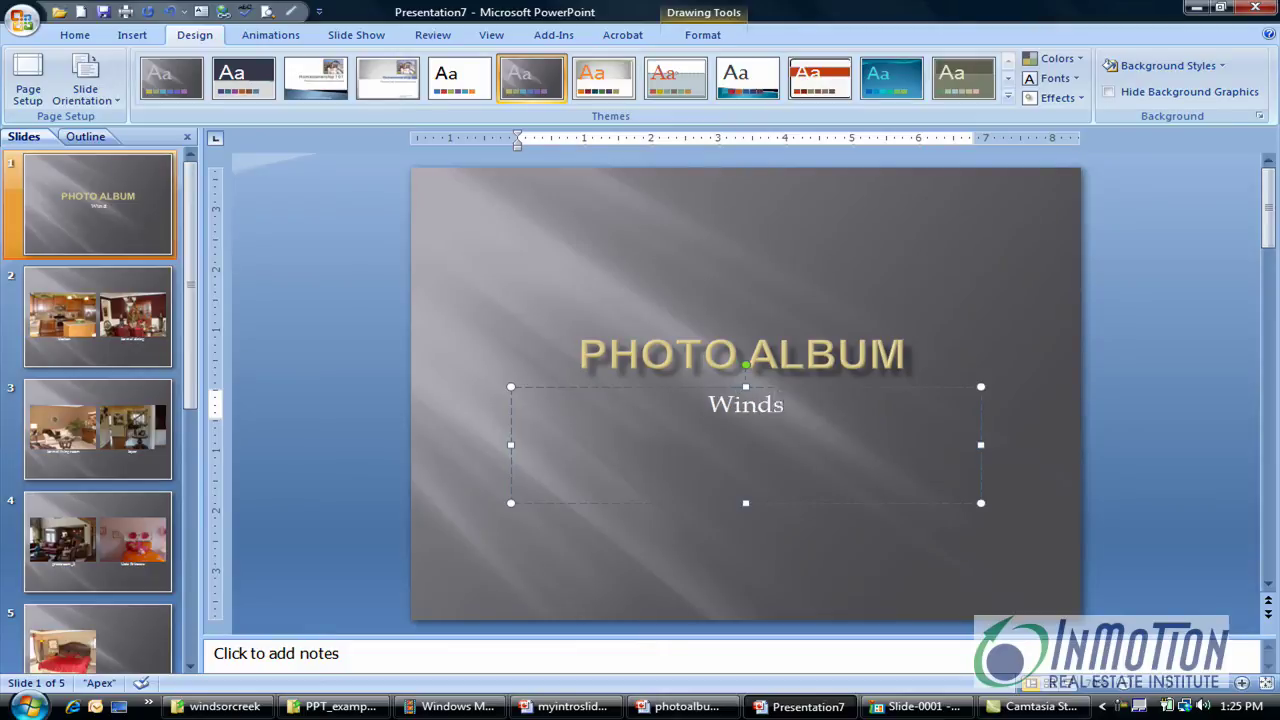
type("or Cree")
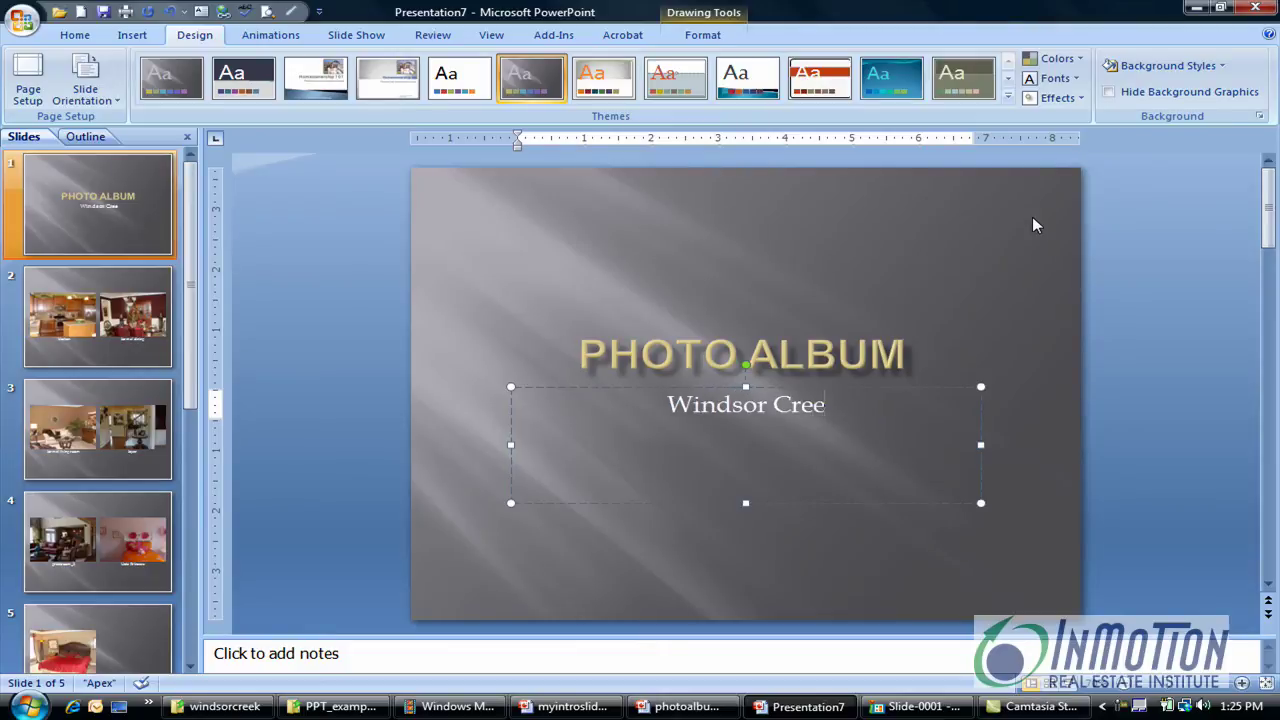
type("k")
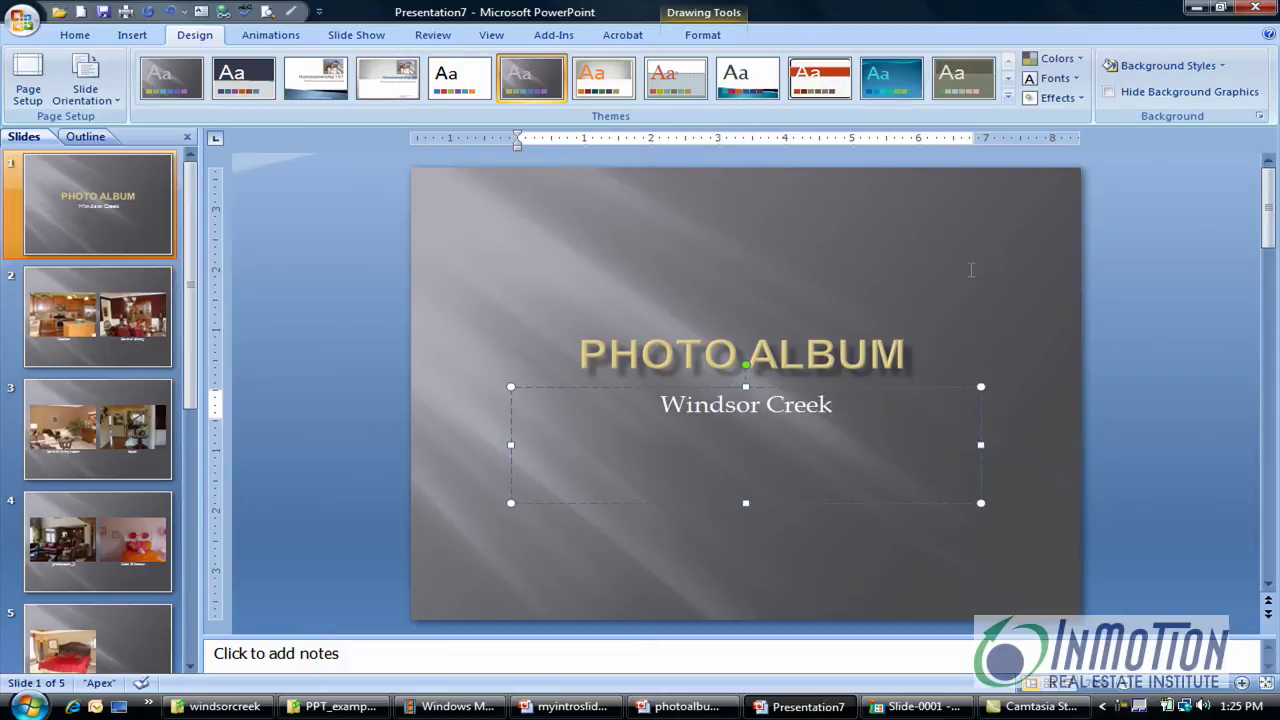
key("Return")
key("Return")
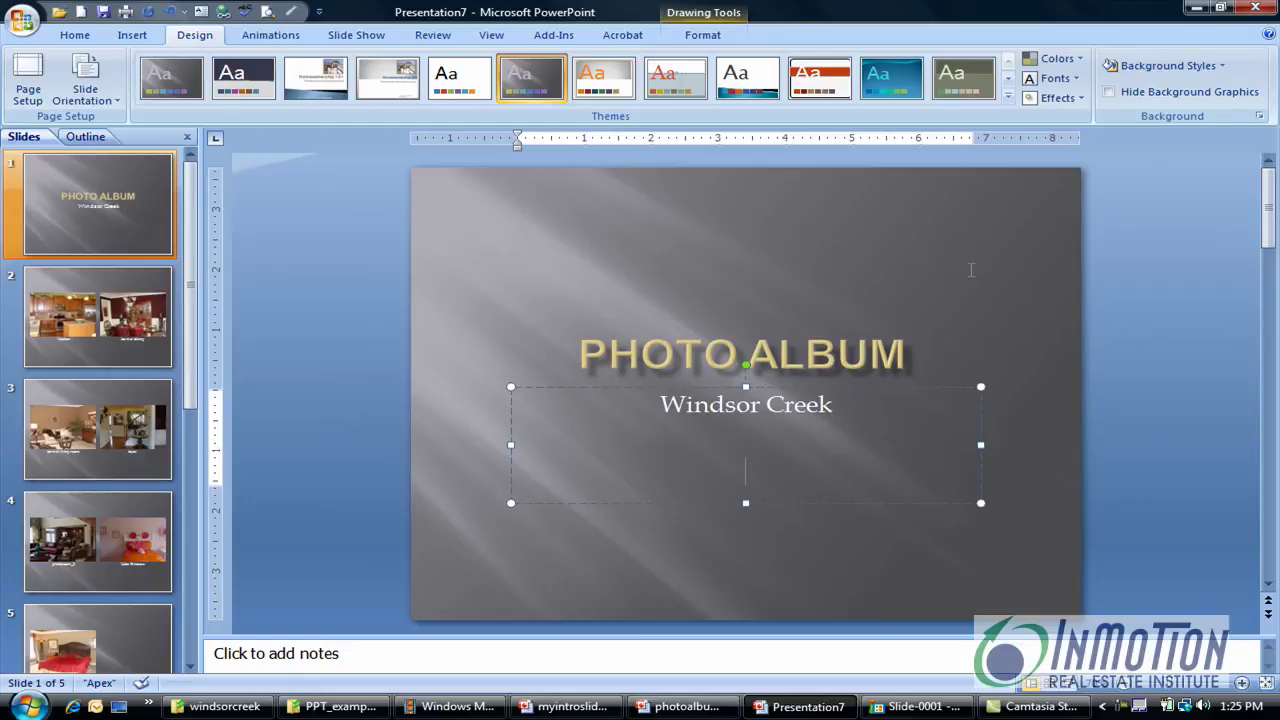
type("Juanita Mc")
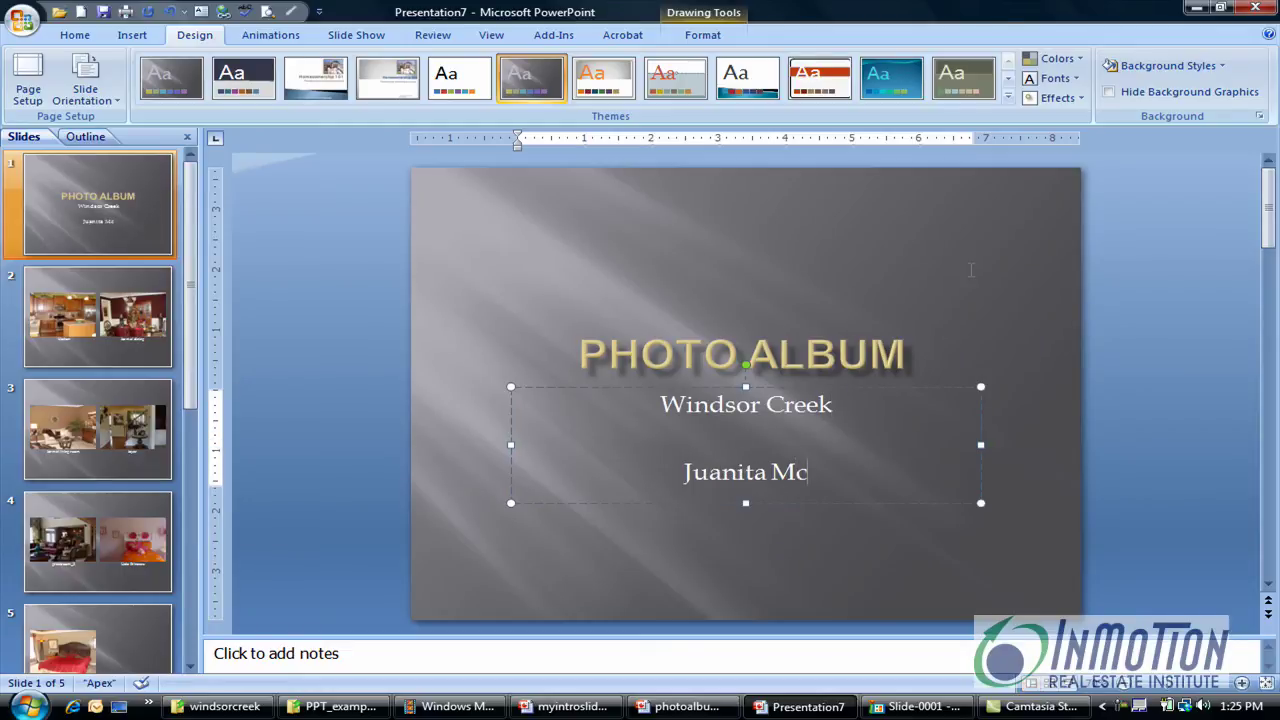
type("Dowell")
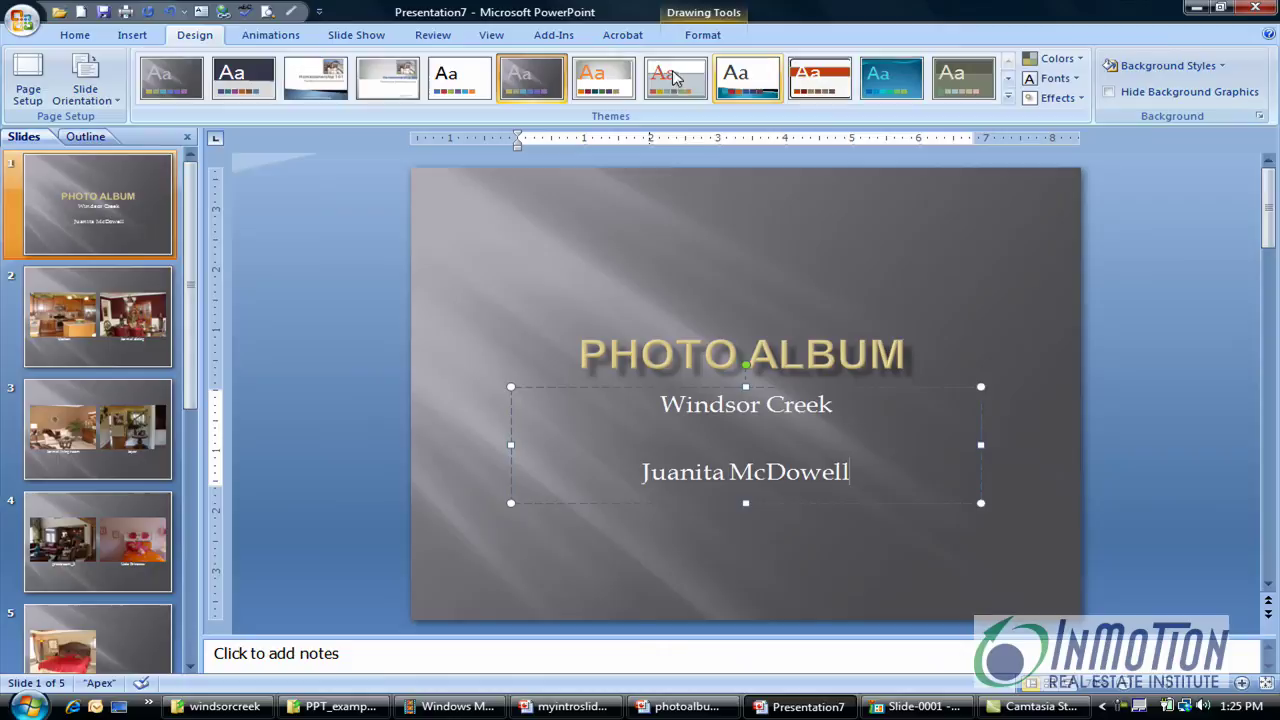
left_click(73, 328)
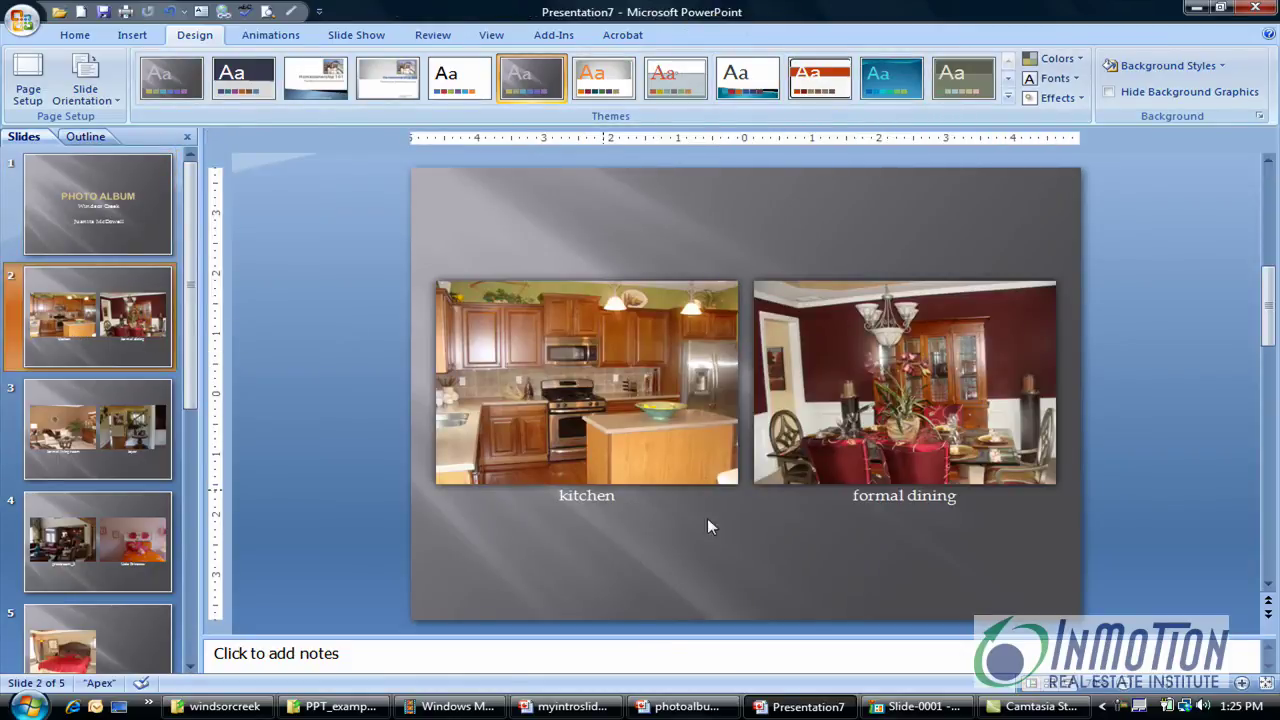
- Insert 'Lovely' before 'kitchen' in the kitchen picture's caption on slide 2
left_click(595, 505)
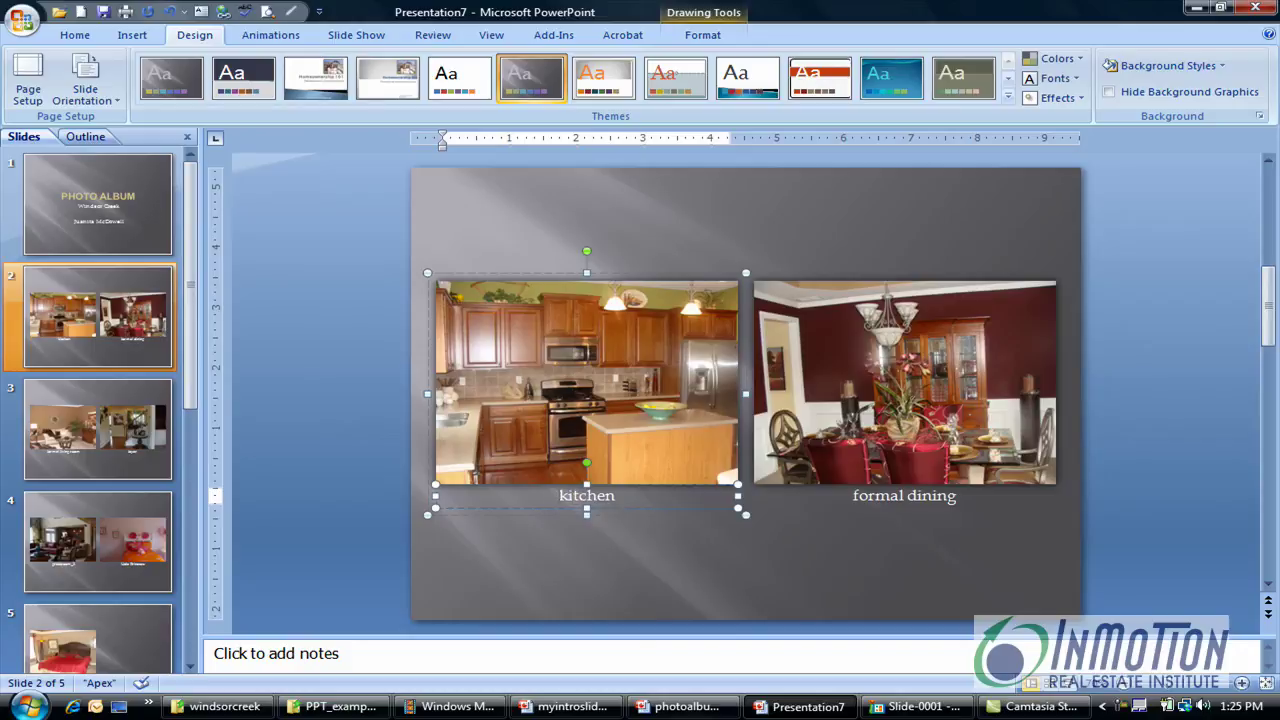
left_click_drag(553, 499, 617, 505)
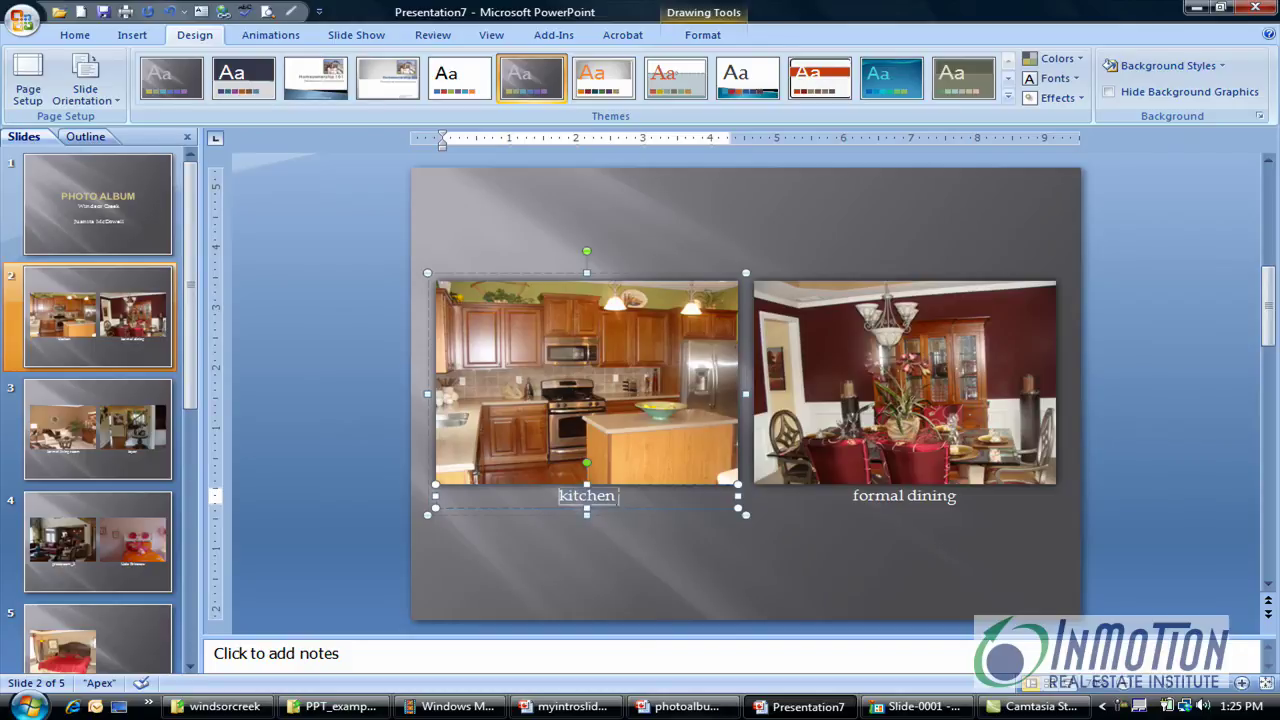
left_click(617, 505)
type("Lovely")
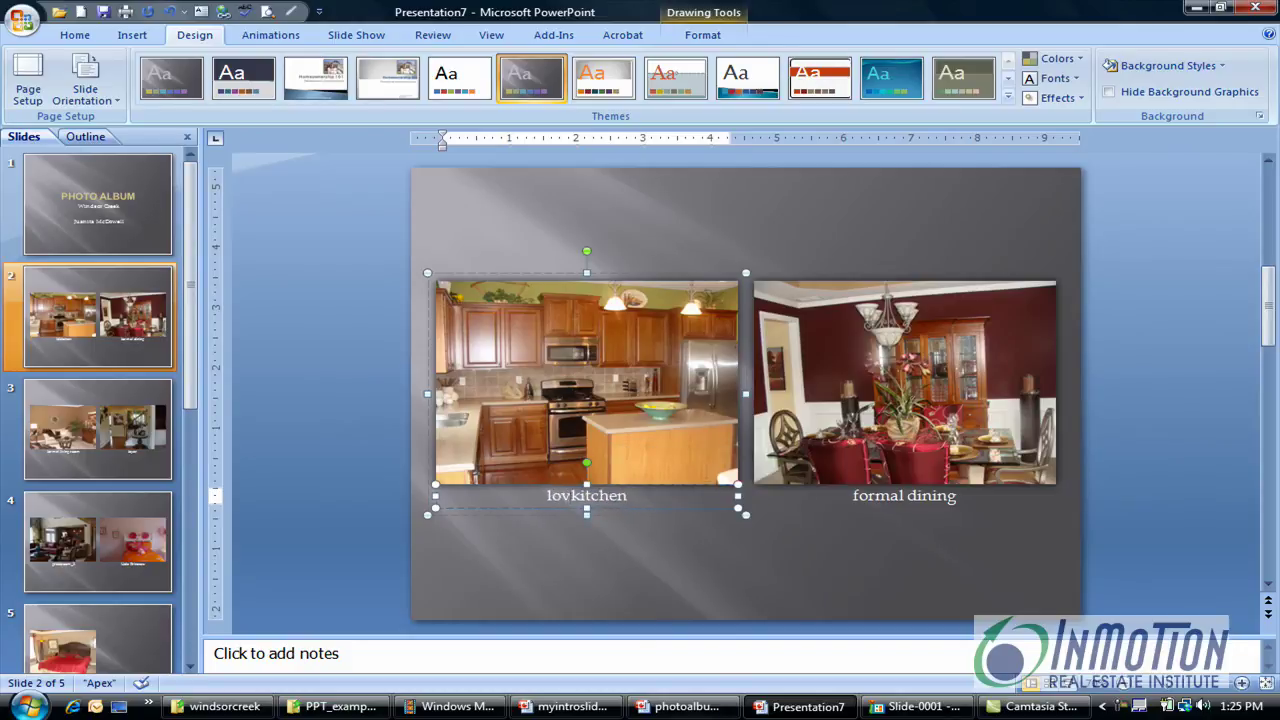
left_click(669, 569)
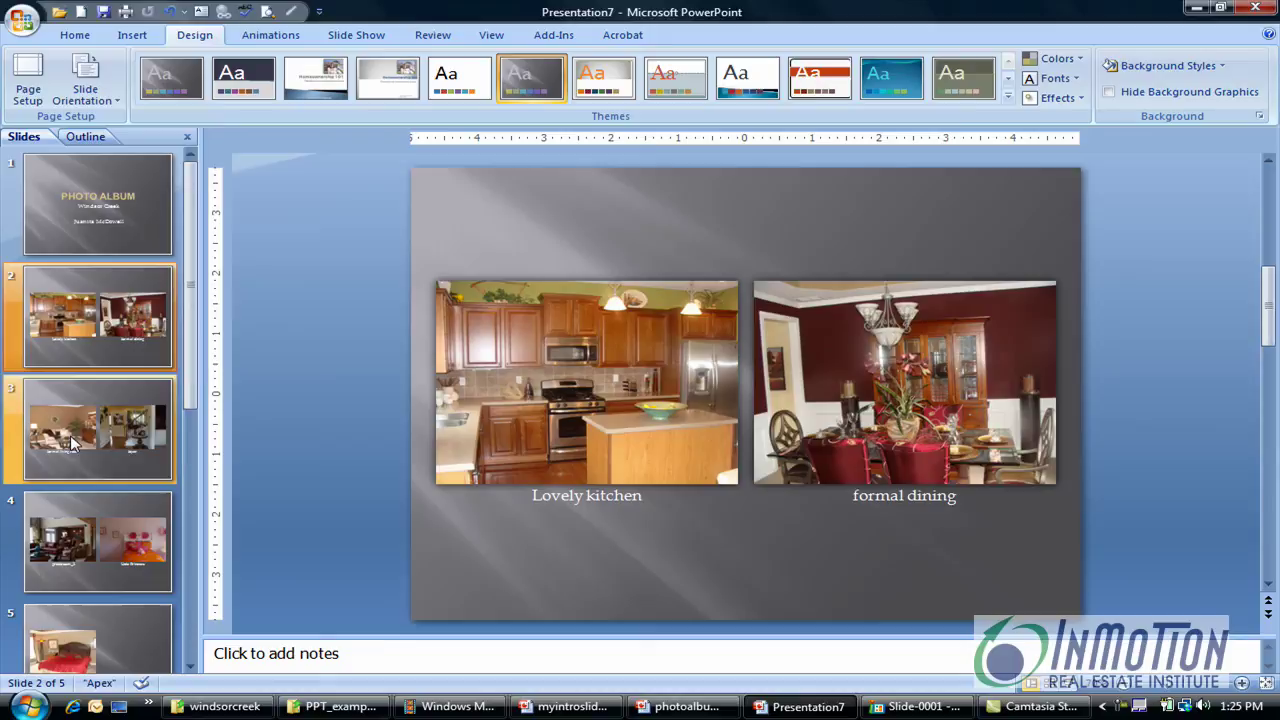
- Save As a PowerPoint Presentation named 'Photo Album_windsorcreek' by appending '_windsorcreek'
left_click(186, 667)
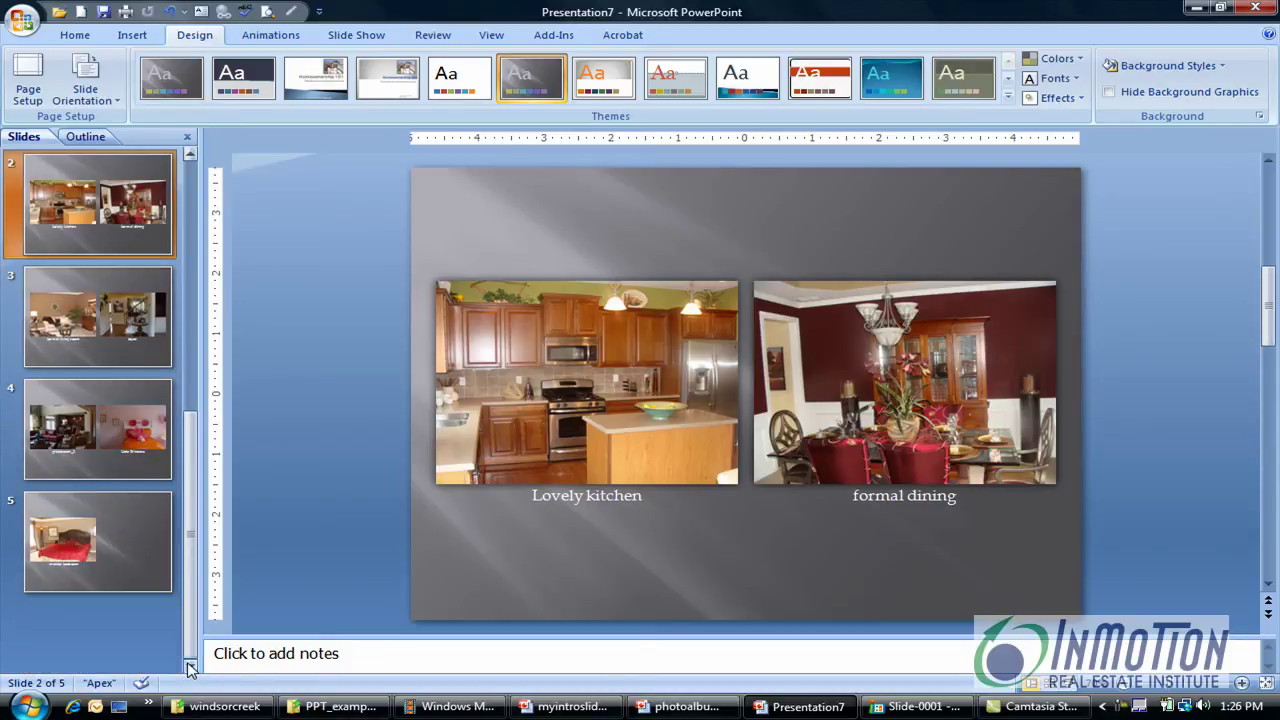
left_click(20, 21)
mouse_move(72, 185)
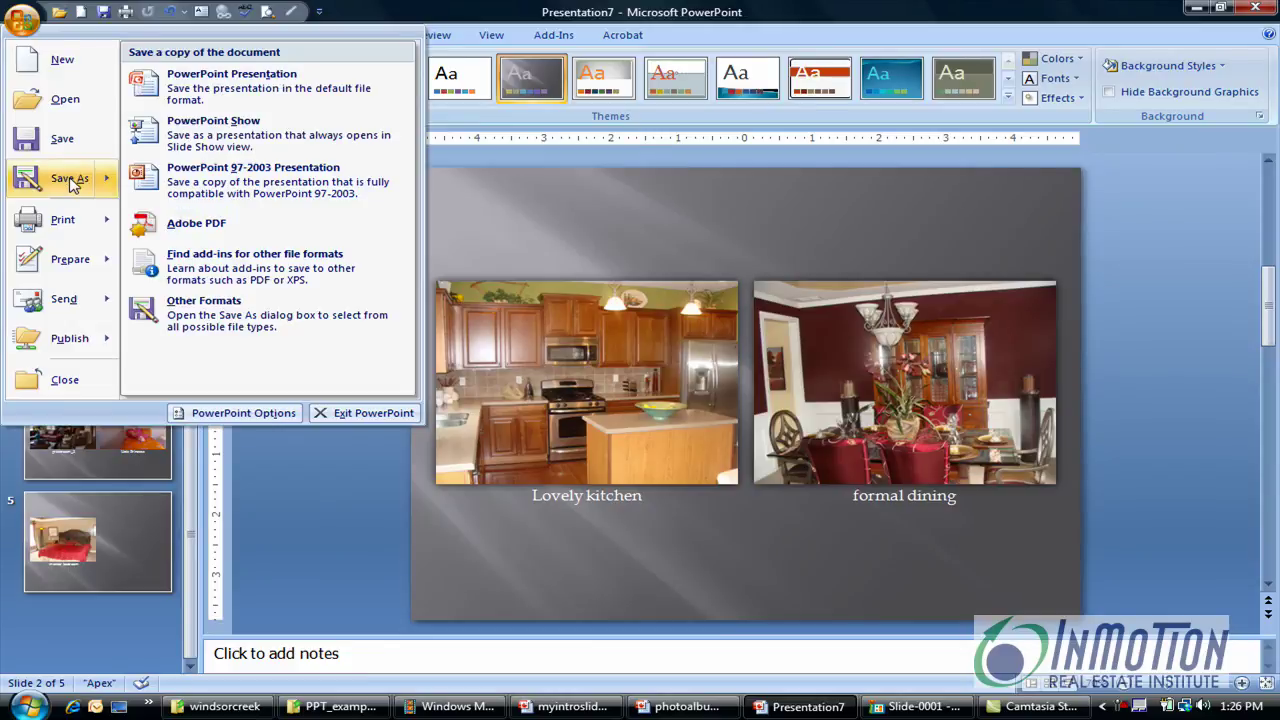
left_click(170, 100)
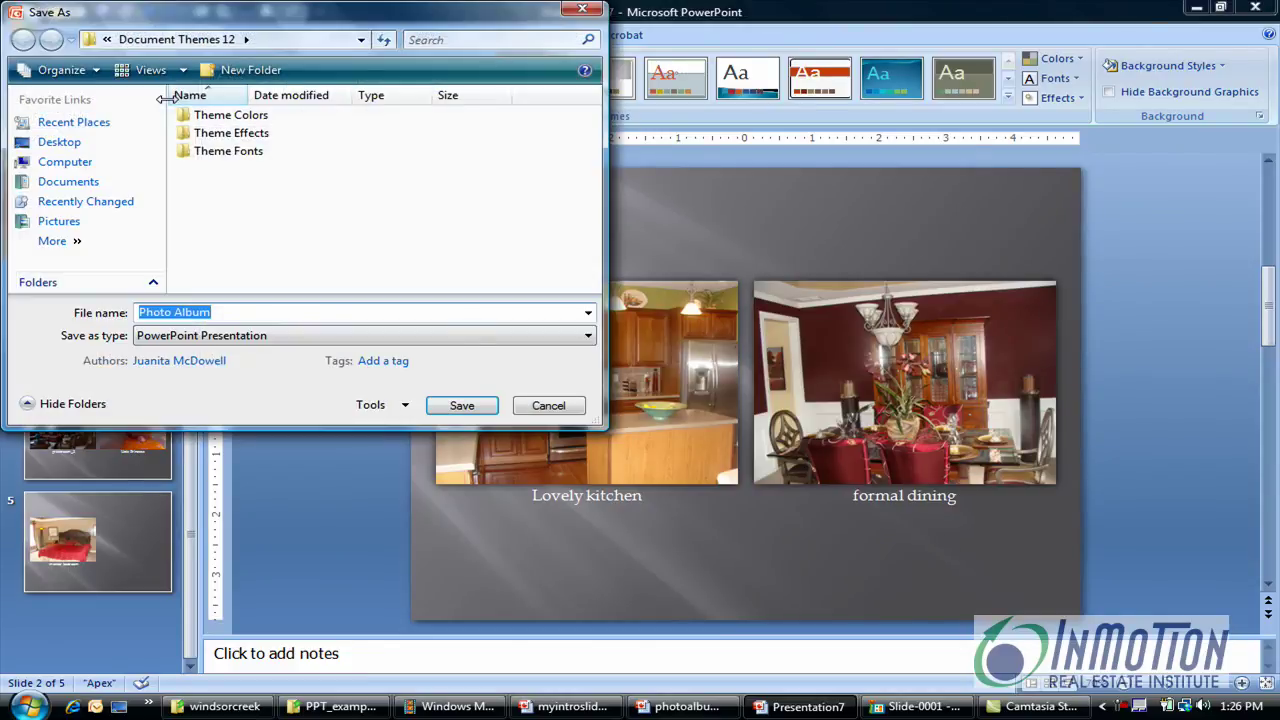
left_click(226, 312)
type("_win")
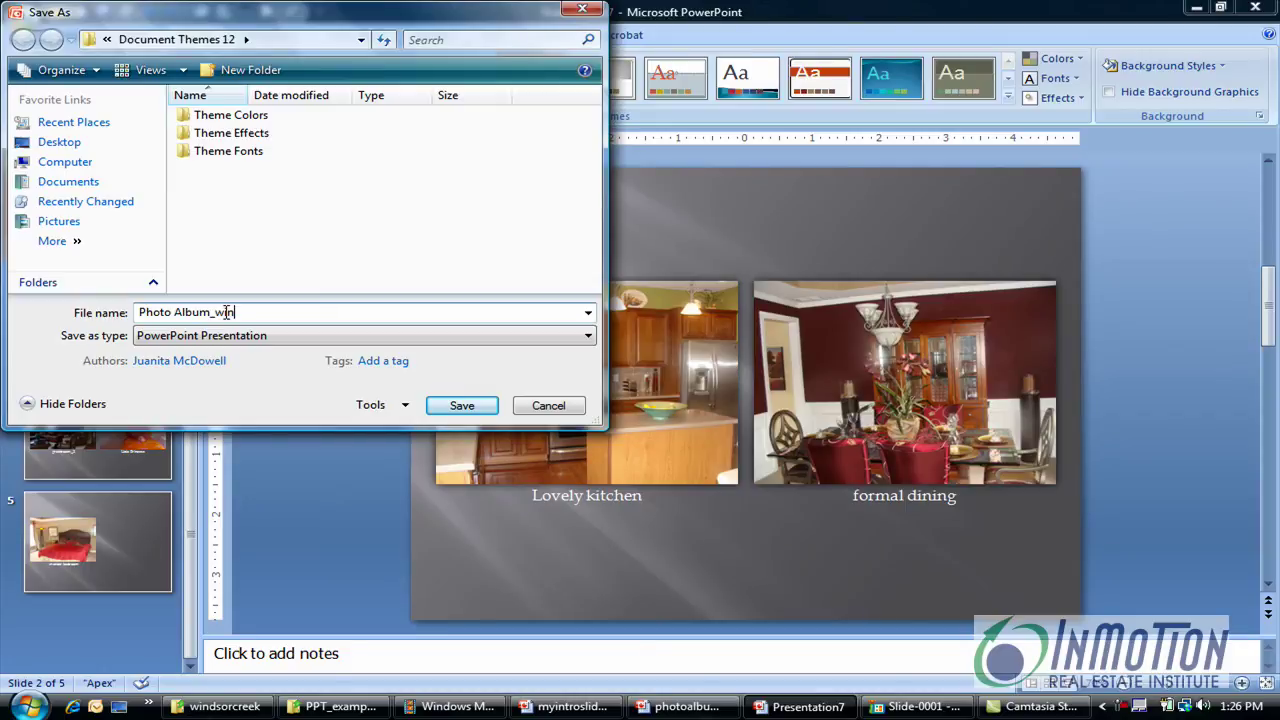
type("dsorcreek")
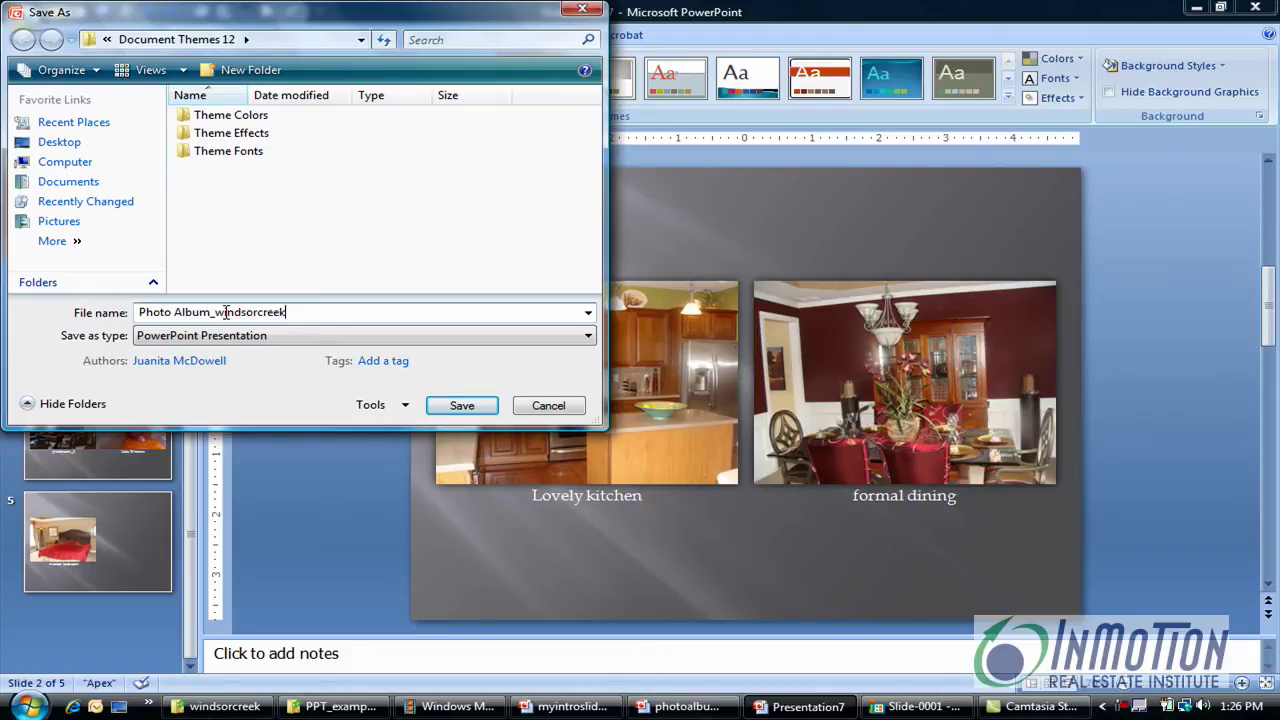
left_click(462, 405)
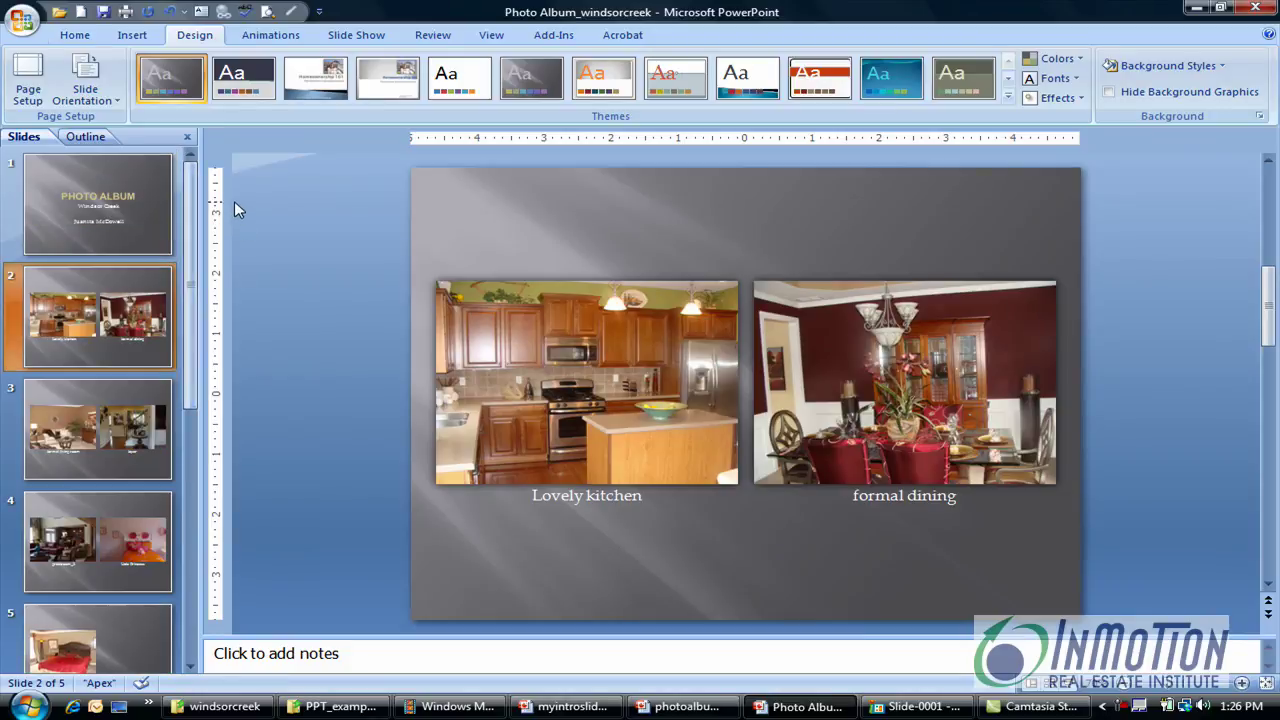
- Go back to slide 1, the Photo Album title slide with the Windsor Creek subtitle
left_click(89, 209)
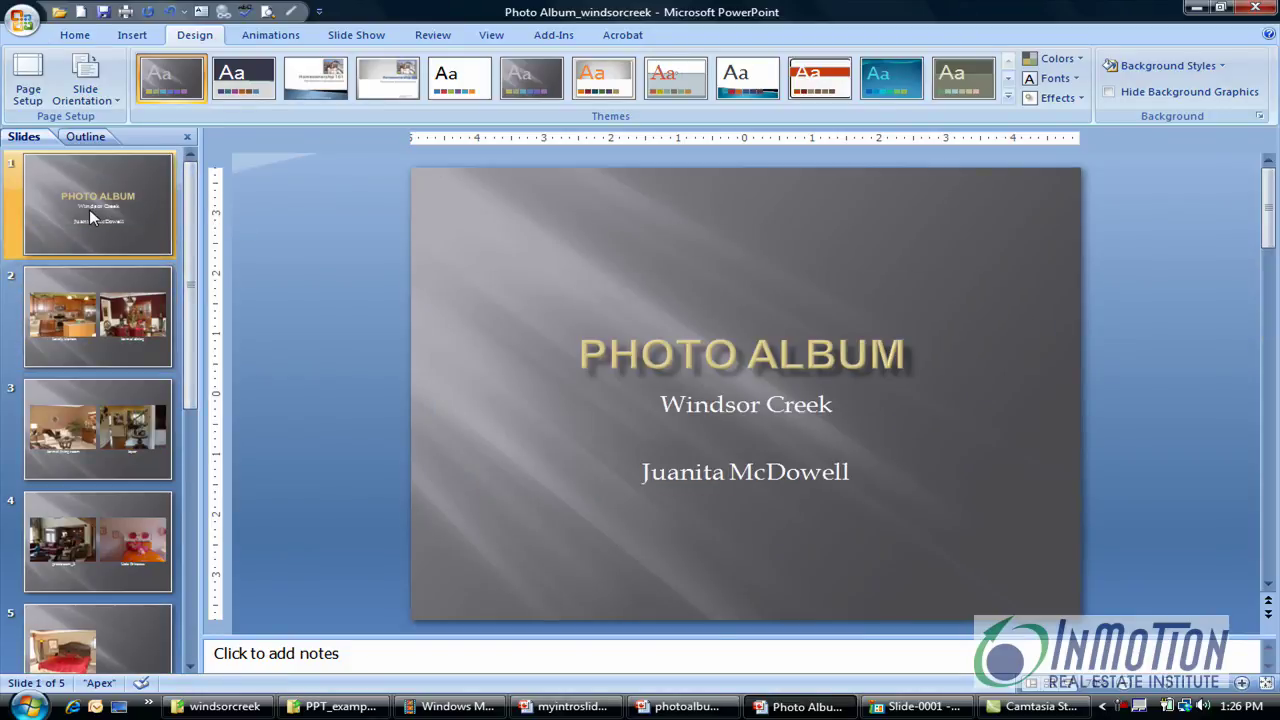